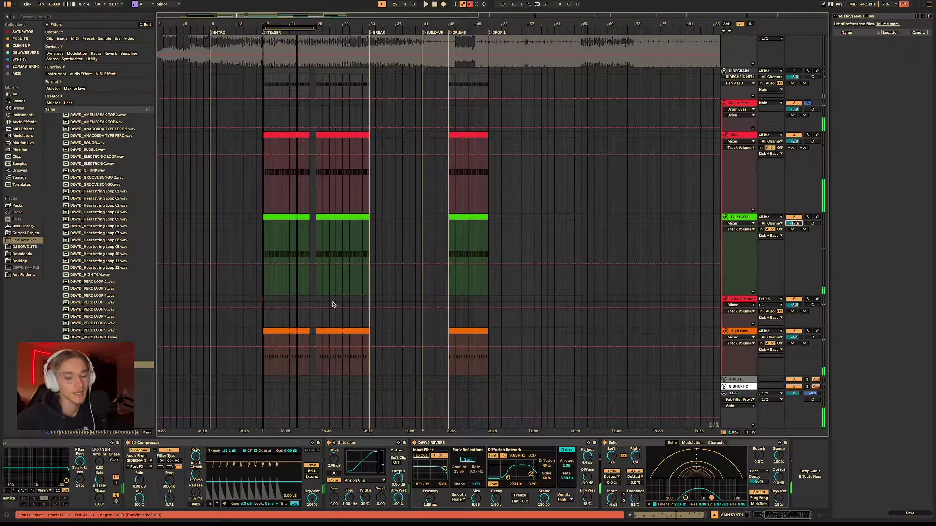
# - Examine the device chains of the High Bass, Kick and TOP LAYER tracks by selecting their first TEASER clips
pyautogui.scroll(-5, 334, 272)
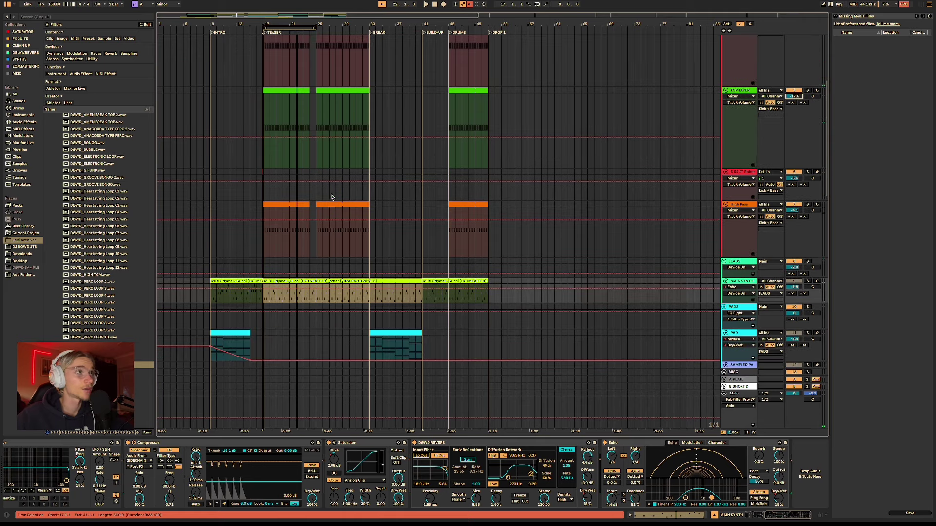
pyautogui.click(292, 213)
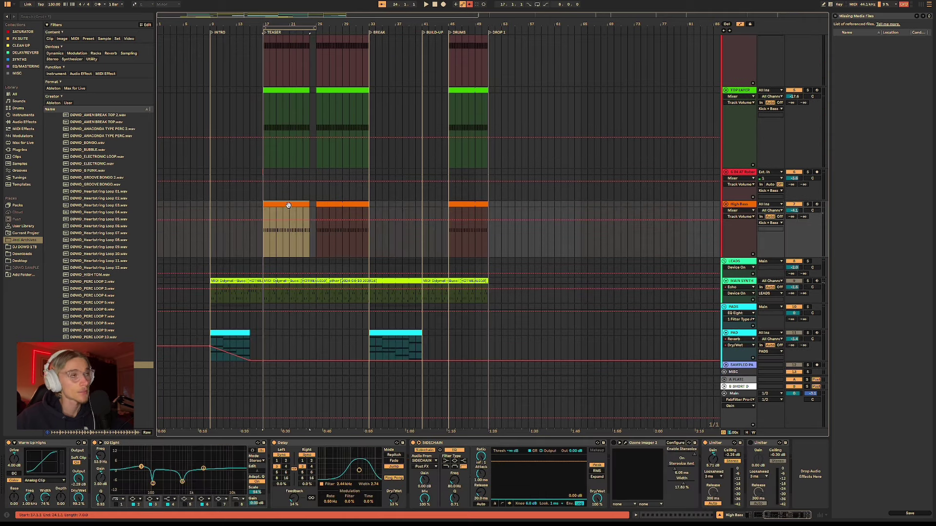
pyautogui.scroll(5, 297, 210)
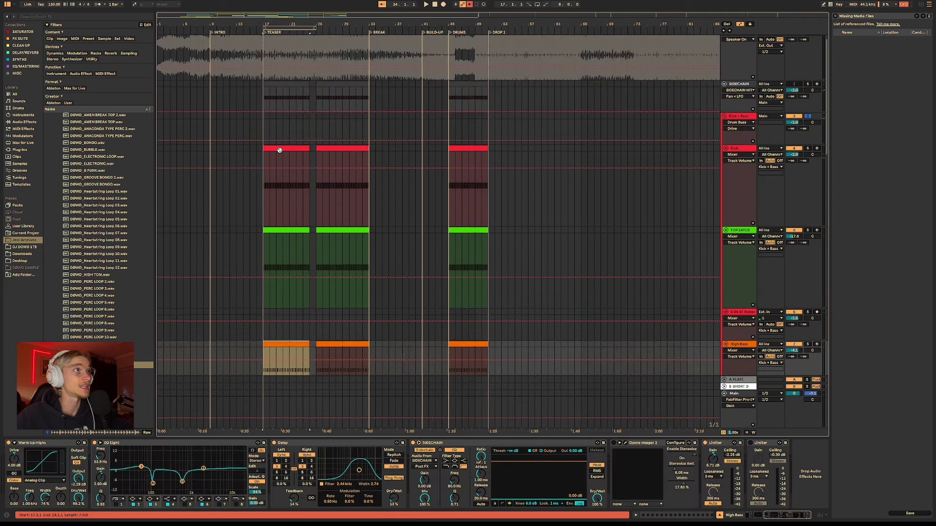
pyautogui.click(279, 152)
pyautogui.click(282, 237)
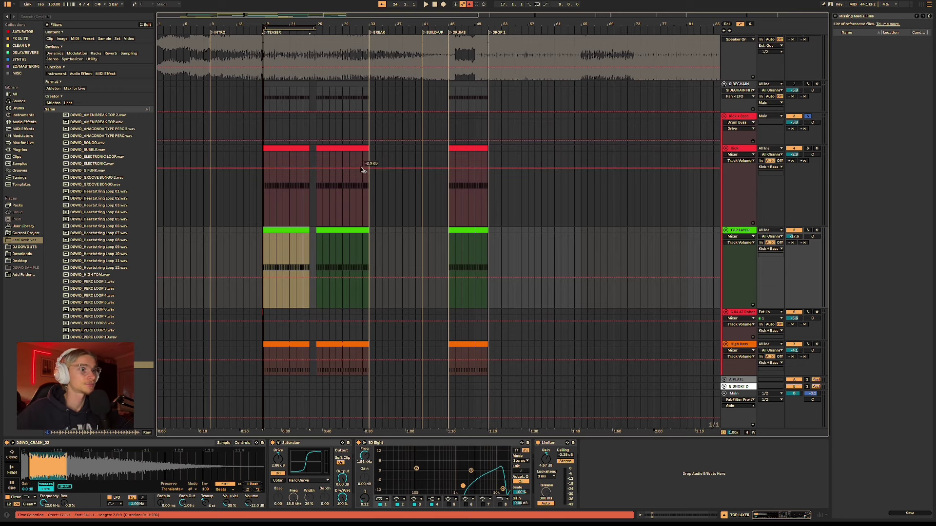
pyautogui.click(291, 148)
pyautogui.scroll(-3, 290, 148)
pyautogui.click(290, 277)
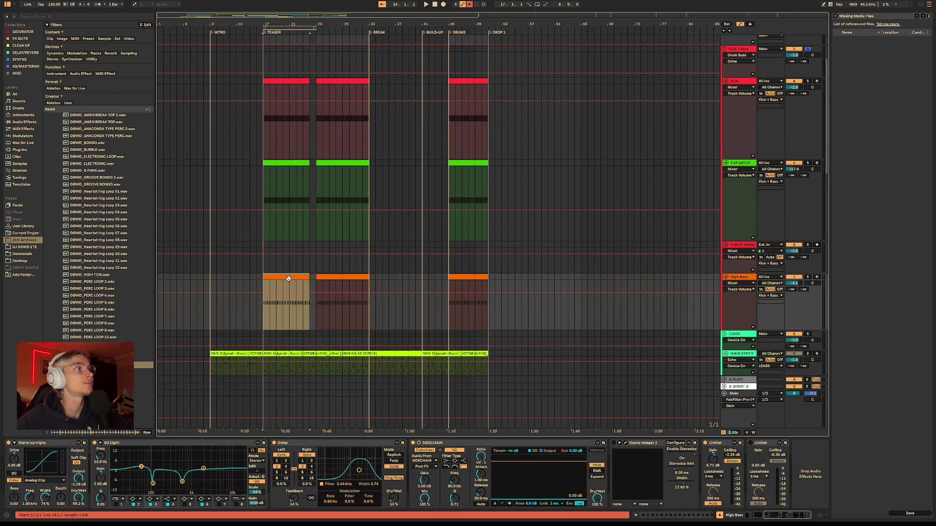
pyautogui.moveTo(796, 517); pyautogui.dragTo(751, 510)
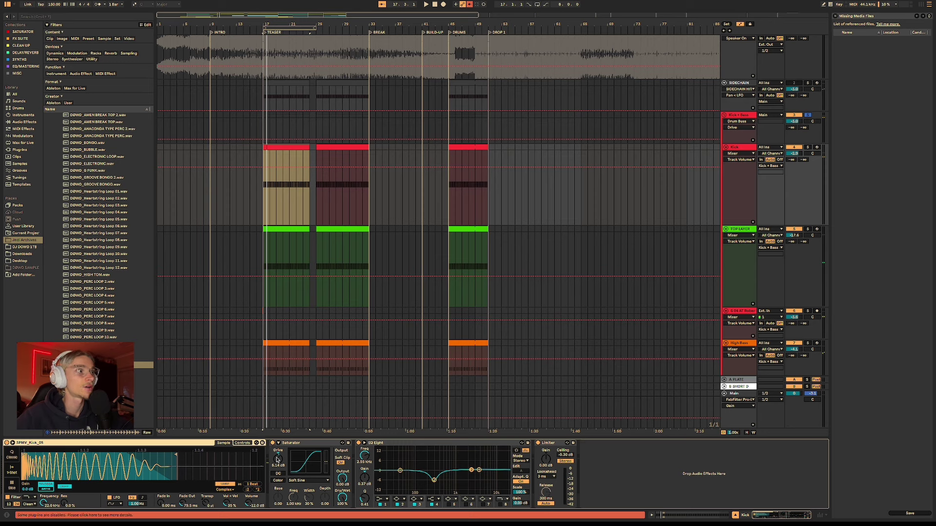
# - Try more drive and the Medium Curve type on the Kick track's Saturator, and play the result
pyautogui.moveTo(278, 458); pyautogui.dragTo(278, 446)
pyautogui.click(294, 480)
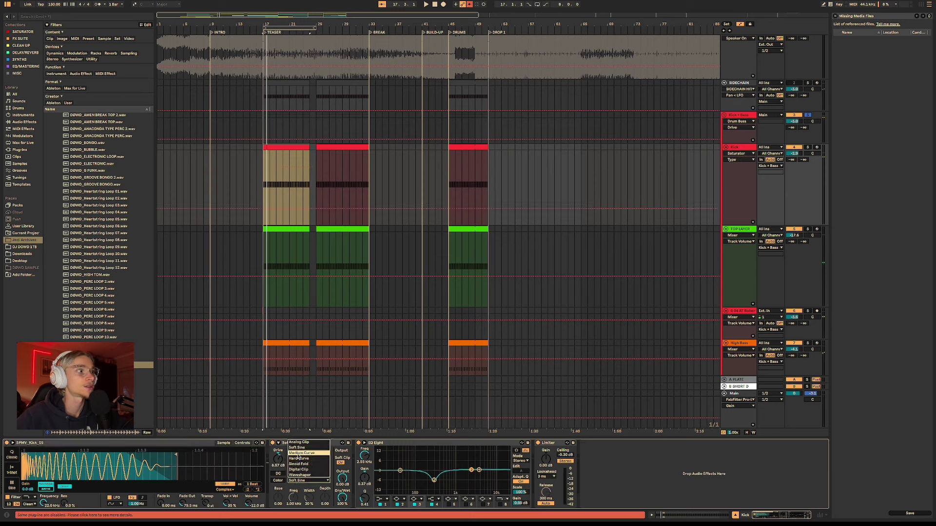
pyautogui.click(302, 459)
pyautogui.press('space')
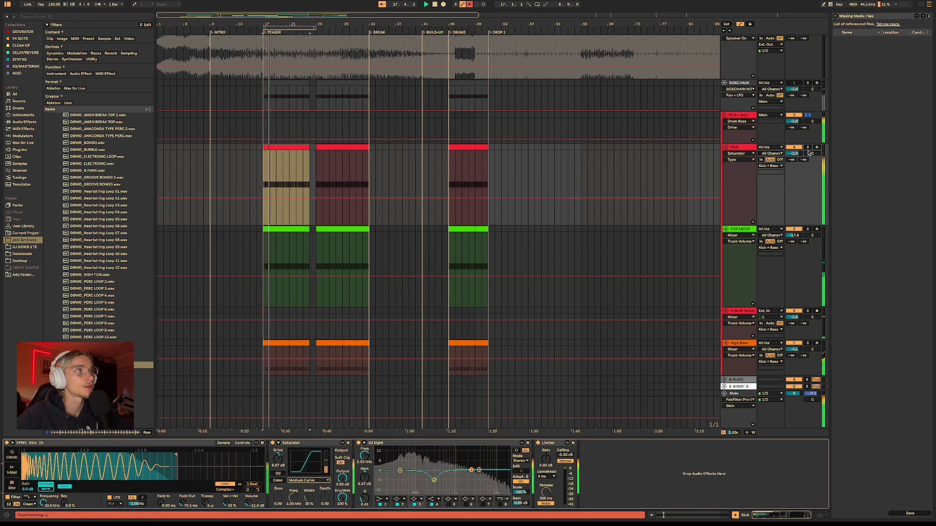
# - Set the Kick's Saturator to Soft Sine with slightly reduced drive, and deepen the cut in its EQ Eight
pyautogui.click(304, 480)
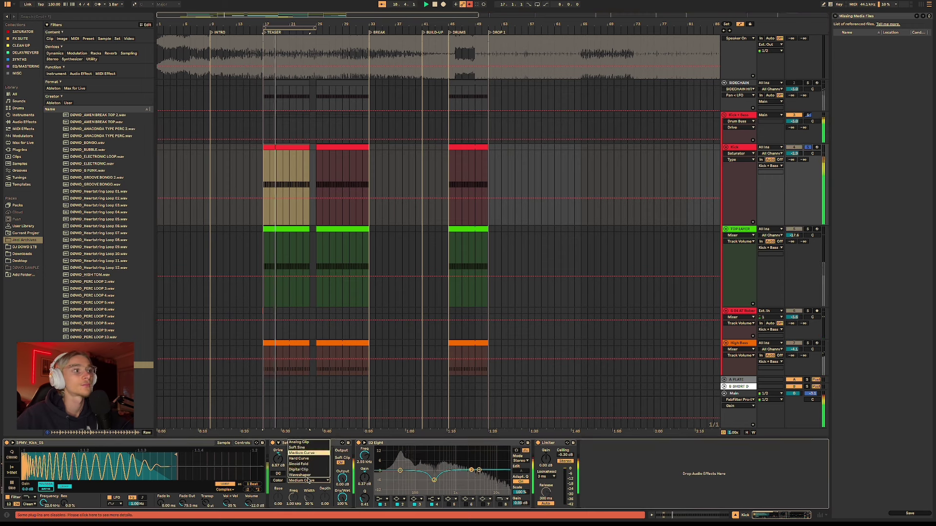
pyautogui.click(305, 448)
pyautogui.moveTo(278, 459); pyautogui.dragTo(278, 464)
pyautogui.press('space')
pyautogui.moveTo(434, 485); pyautogui.dragTo(438, 481)
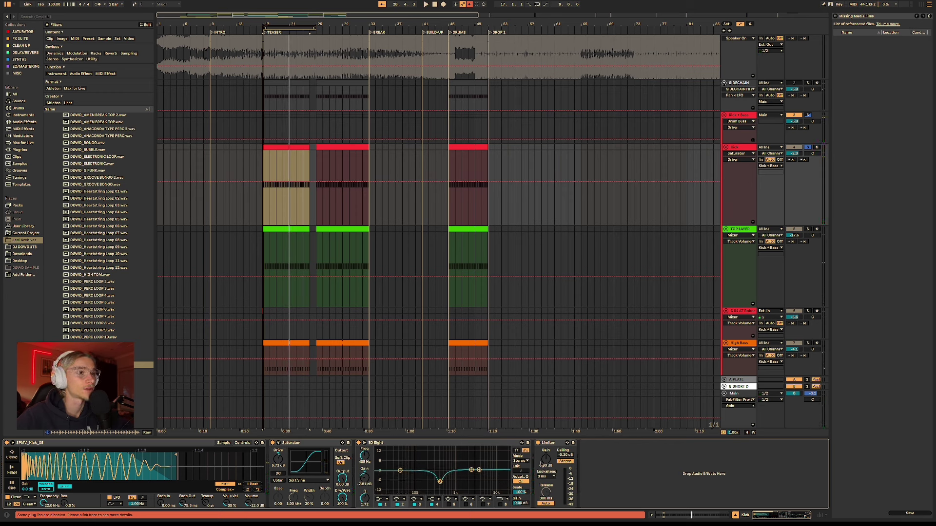
# - Raise the TOP LAYER track's volume to -16.4 dB while listening to the playback
pyautogui.press('Down')
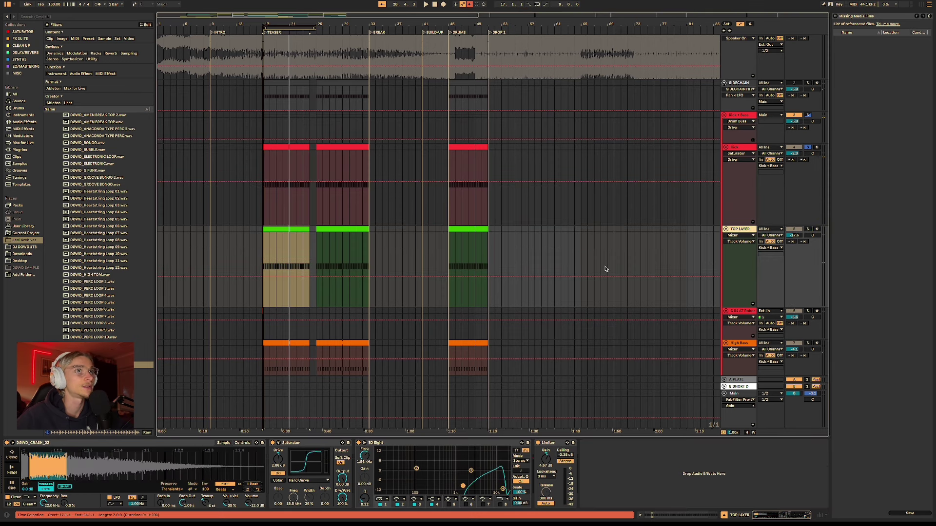
pyautogui.click(794, 235)
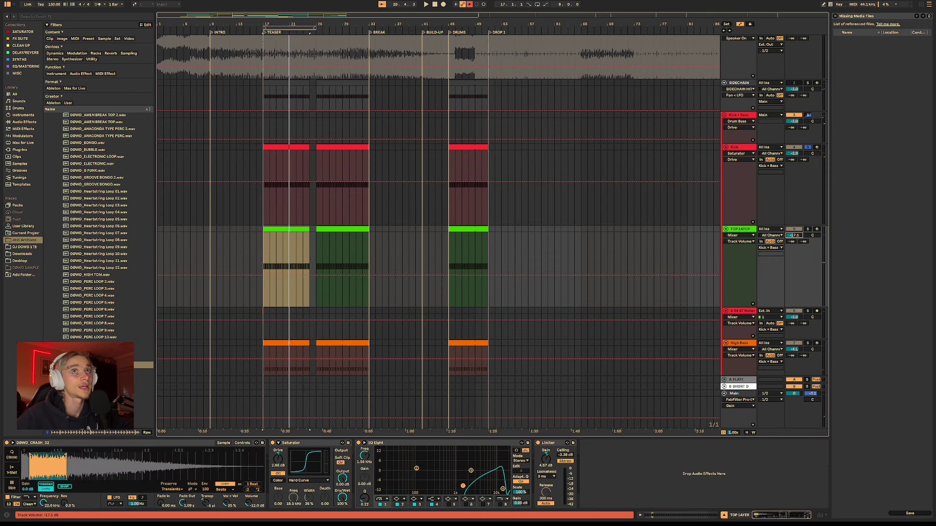
pyautogui.press('space')
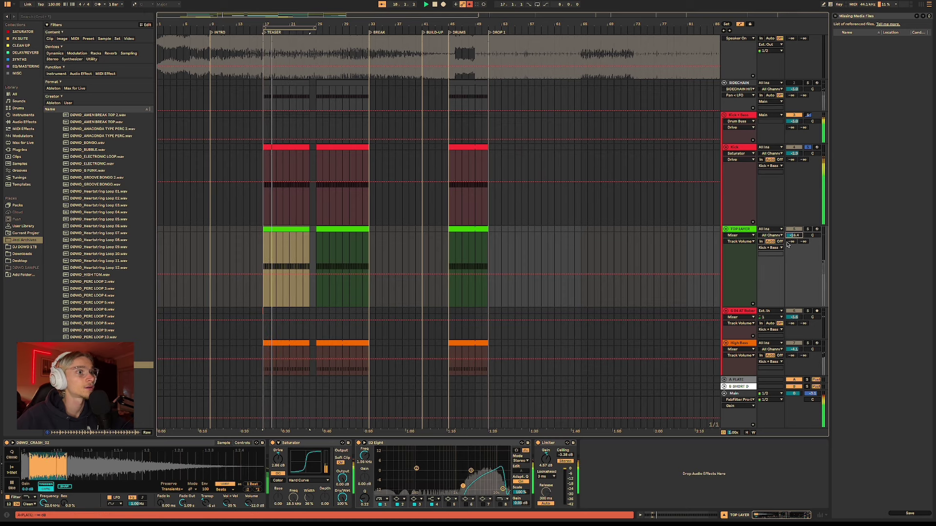
pyautogui.press('space')
# - Solo the TOP LAYER track and play it alone, and add the Kick to the solo to hear both together
pyautogui.click(807, 229)
pyautogui.press('space')
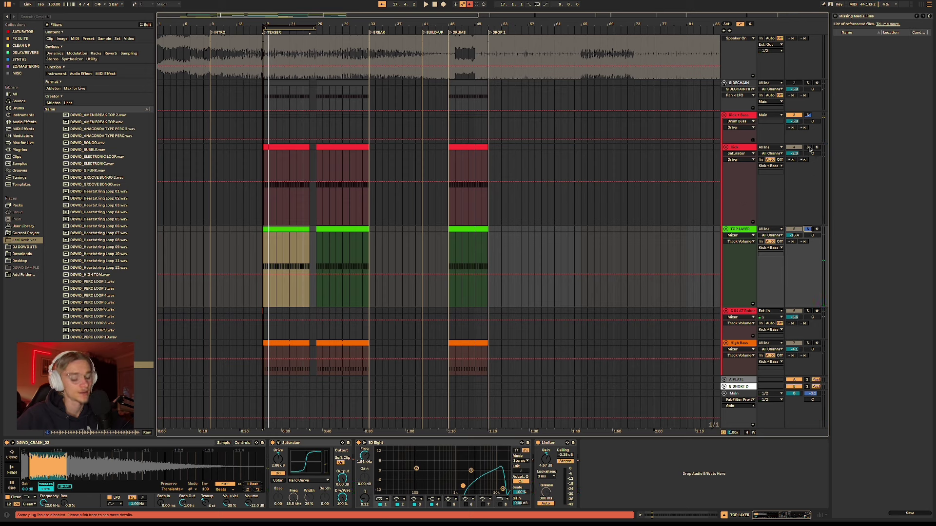
pyautogui.keyDown('super'); pyautogui.click(808, 147); pyautogui.keyUp('super')
pyautogui.press('space')
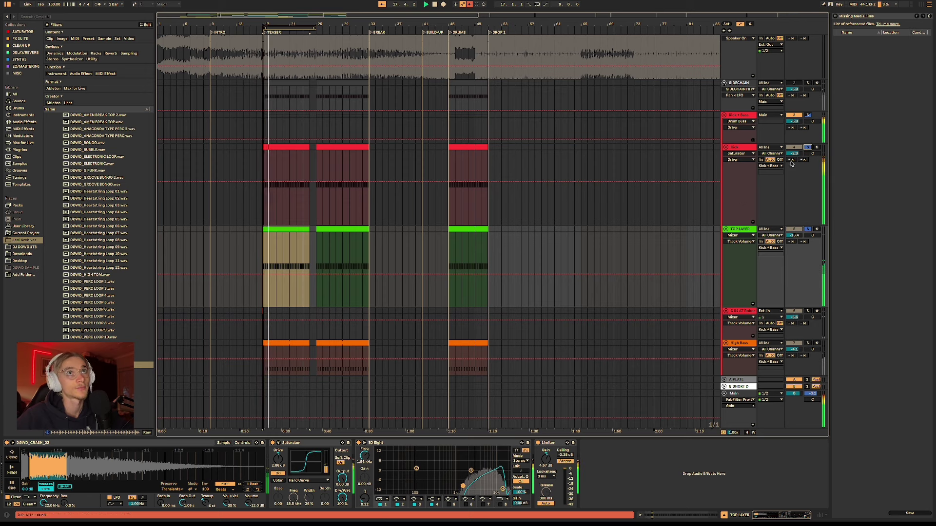
pyautogui.scroll(-3, 341, 268)
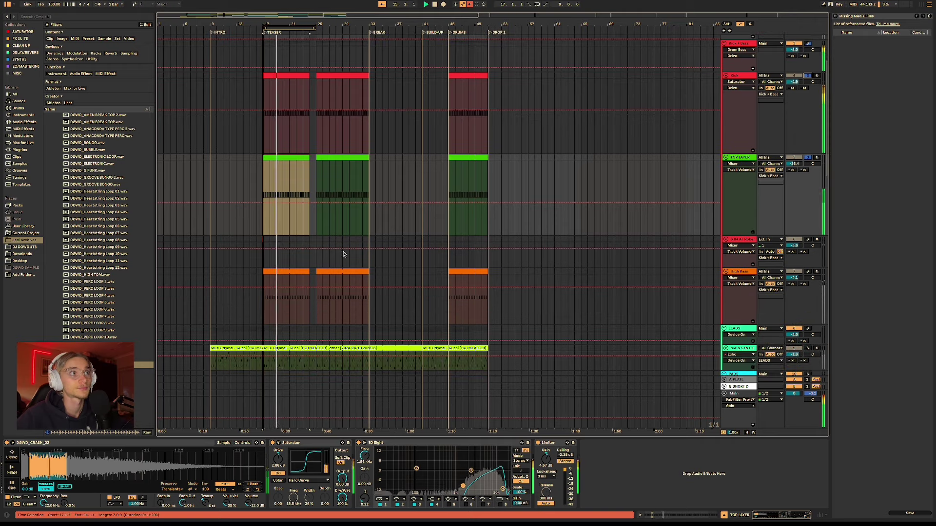
pyautogui.press('space')
# - Bring up the Kick + Bass group's device chain and examine the Drum Buss drive and damping settings
pyautogui.click(276, 269)
pyautogui.scroll(5, 264, 267)
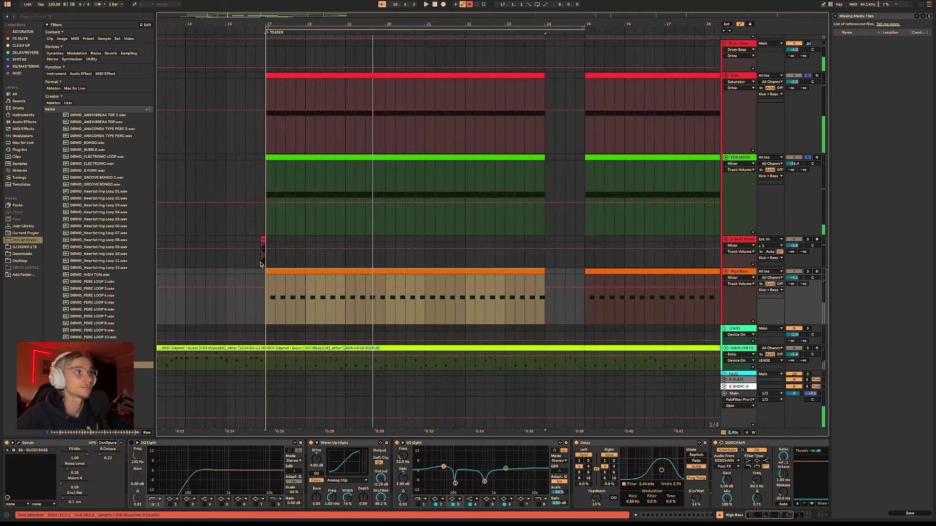
pyautogui.hscroll(-3, 519, 232)
pyautogui.scroll(-3, 519, 232)
pyautogui.scroll(3, 519, 232)
pyautogui.click(739, 128)
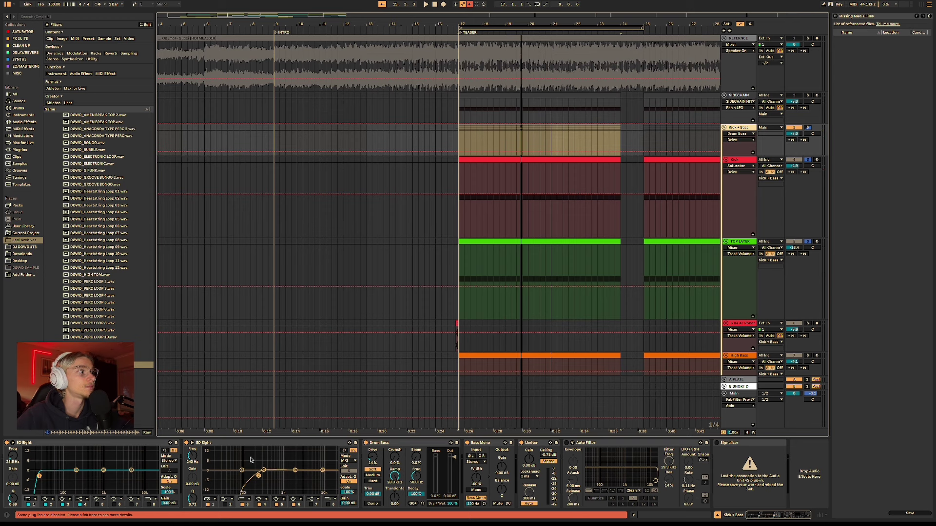
pyautogui.click(442, 462)
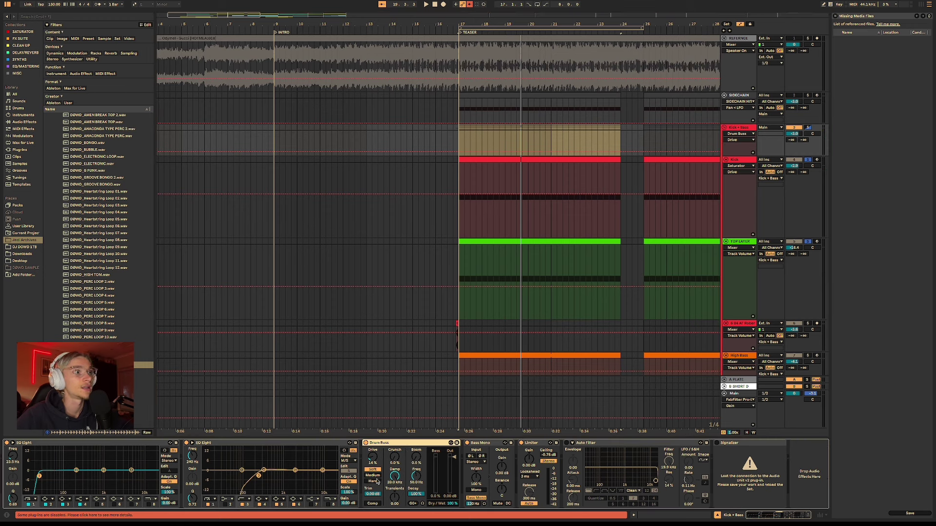
pyautogui.click(395, 476)
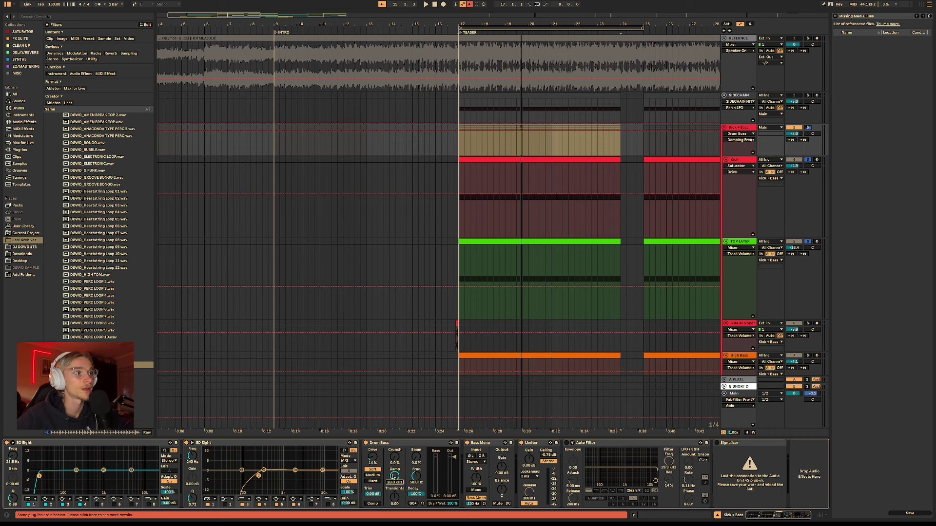
pyautogui.click(373, 459)
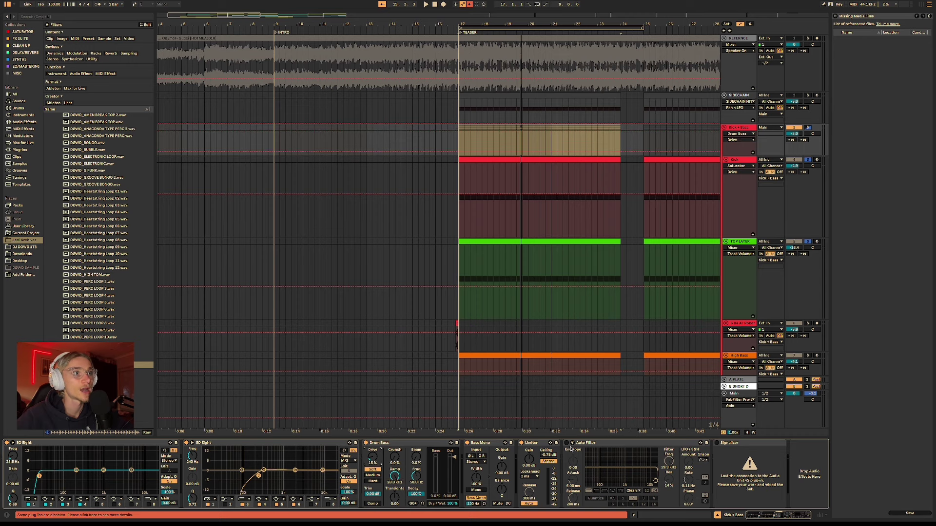
pyautogui.scroll(-2, 518, 301)
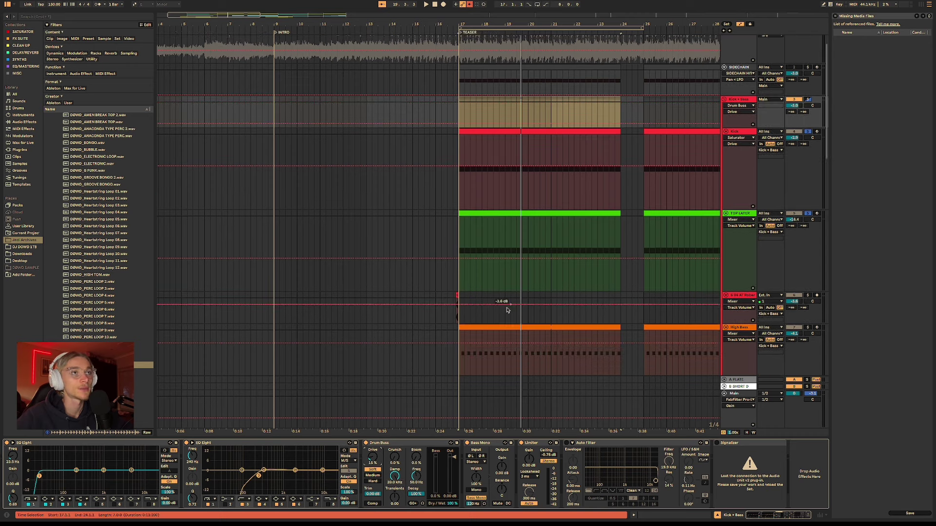
# - Check the options of the second EQ Eight on the Kick + Bass group, including its channel copy commands
pyautogui.click(261, 447)
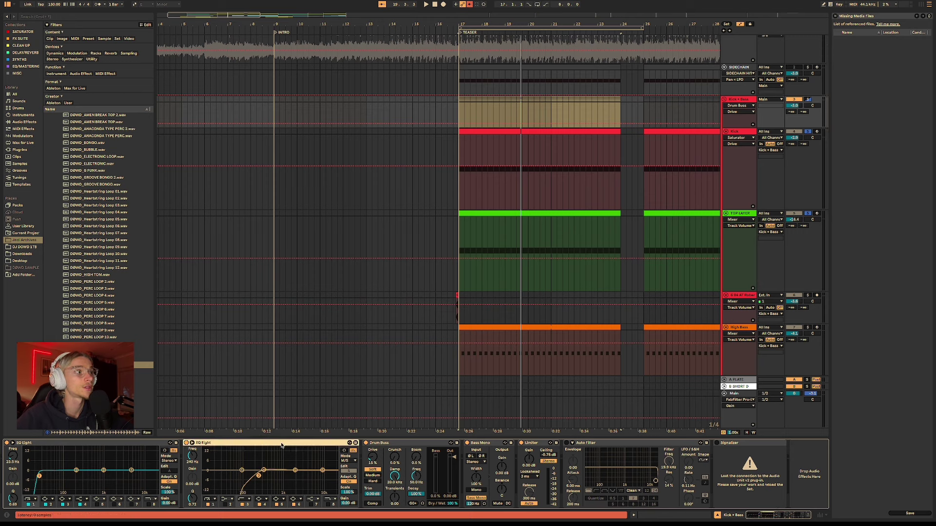
pyautogui.rightClick(279, 445)
pyautogui.click(249, 444)
pyautogui.rightClick(249, 444)
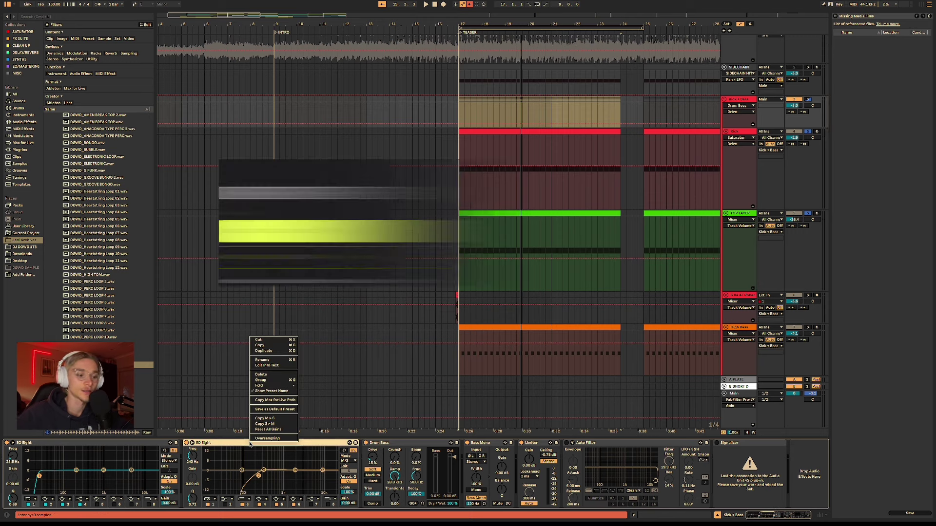
pyautogui.click(336, 445)
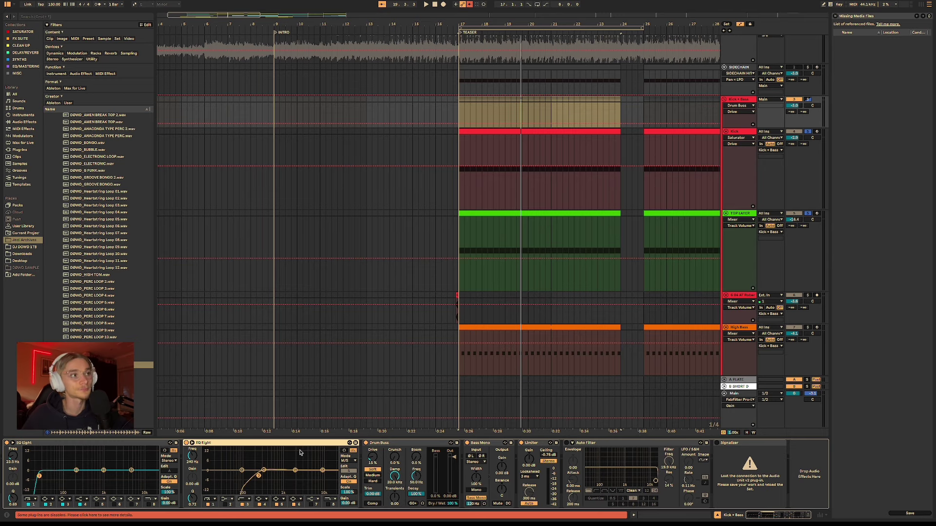
# - Select the first High Bass clip in the TEASER section, play the track soloed and look through its device chain
pyautogui.scroll(-5, 597, 317)
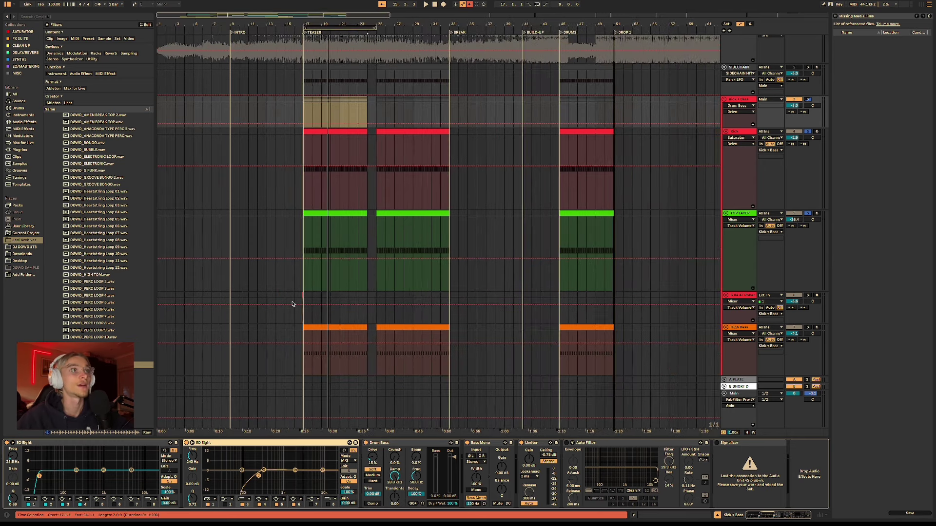
pyautogui.press('+')
pyautogui.press('+')
pyautogui.scroll(-3, 317, 312)
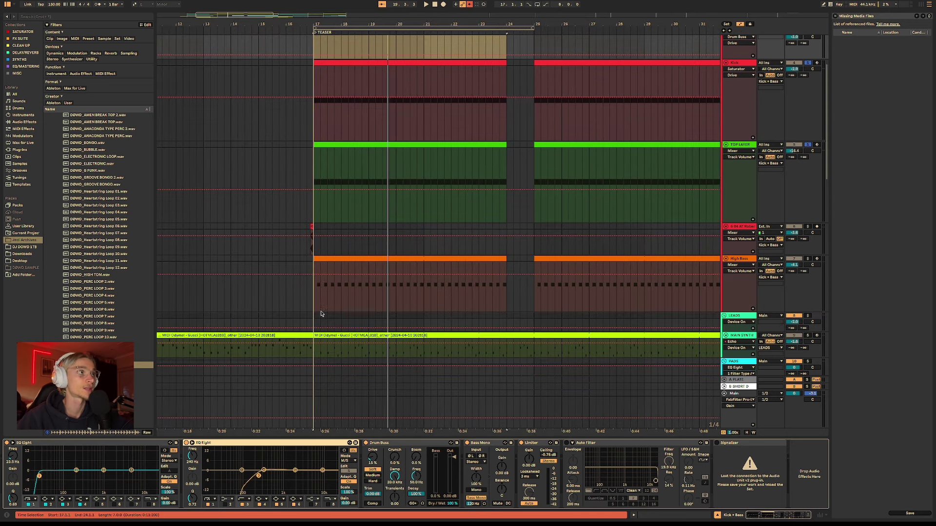
pyautogui.click(349, 261)
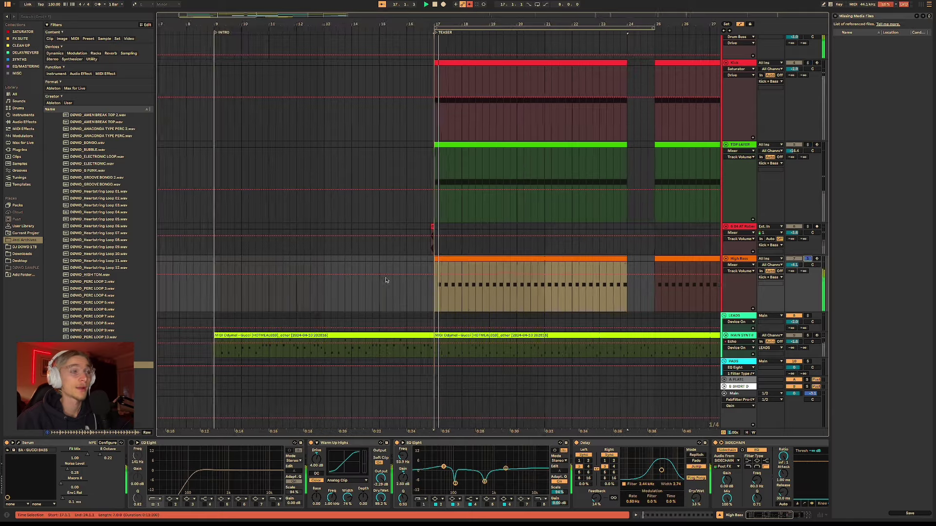
pyautogui.click(777, 515)
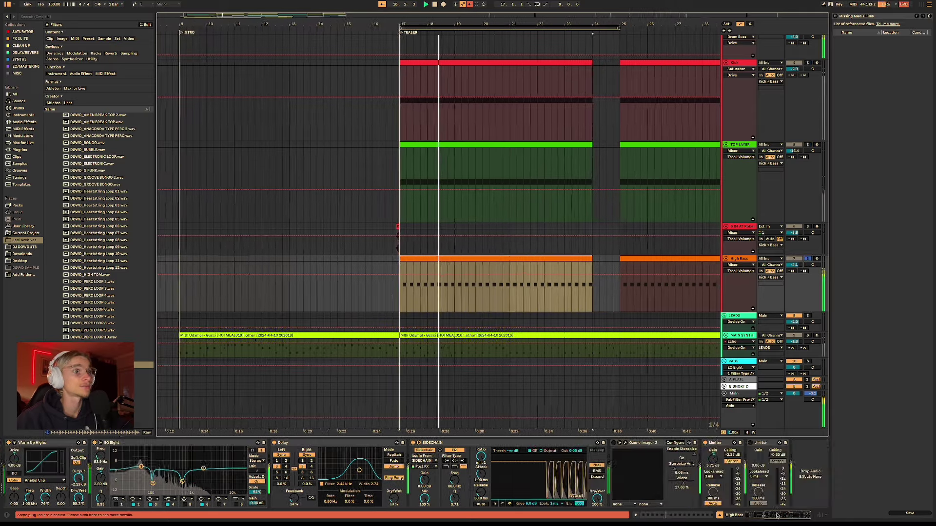
pyautogui.moveTo(777, 515); pyautogui.dragTo(758, 515)
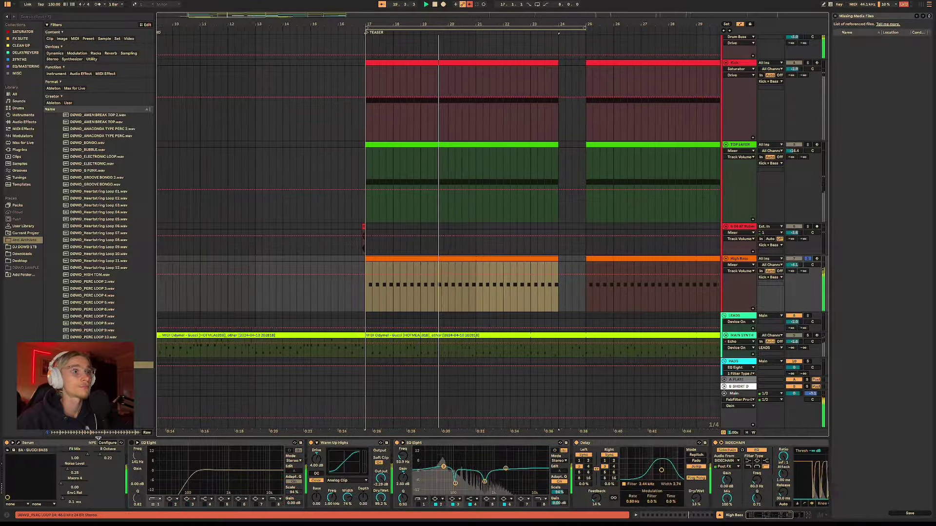
# - Open the High Bass track's Serum synth and switch off Warm Up Highs, the following EQ Eight, Delay and SIDECHAIN
pyautogui.click(18, 443)
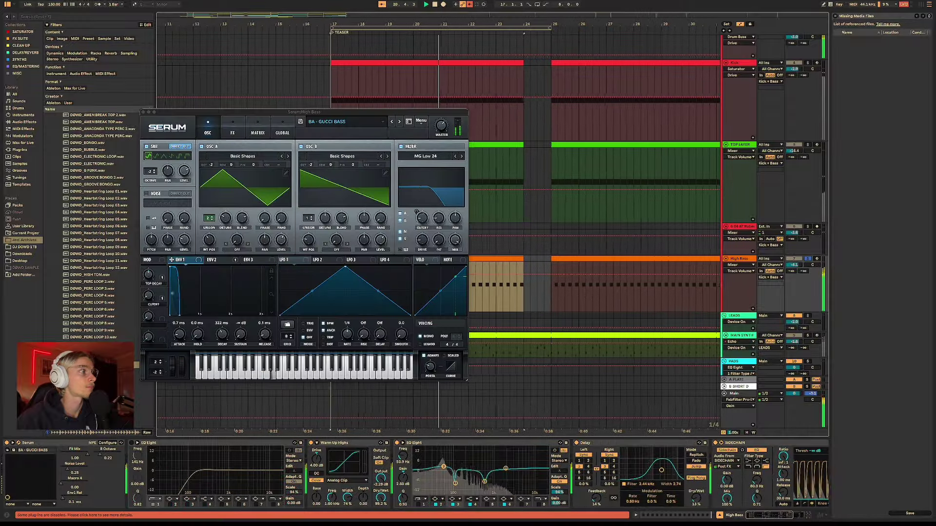
pyautogui.click(397, 442)
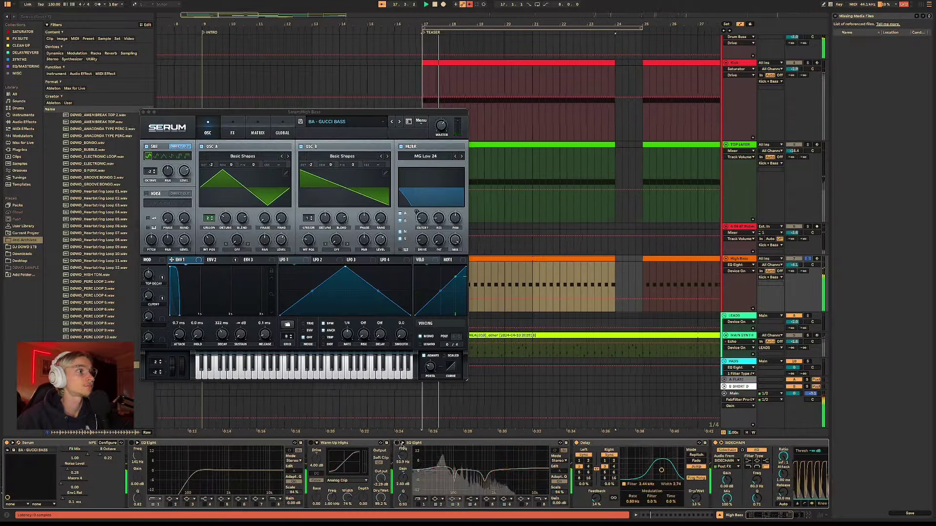
pyautogui.click(715, 443)
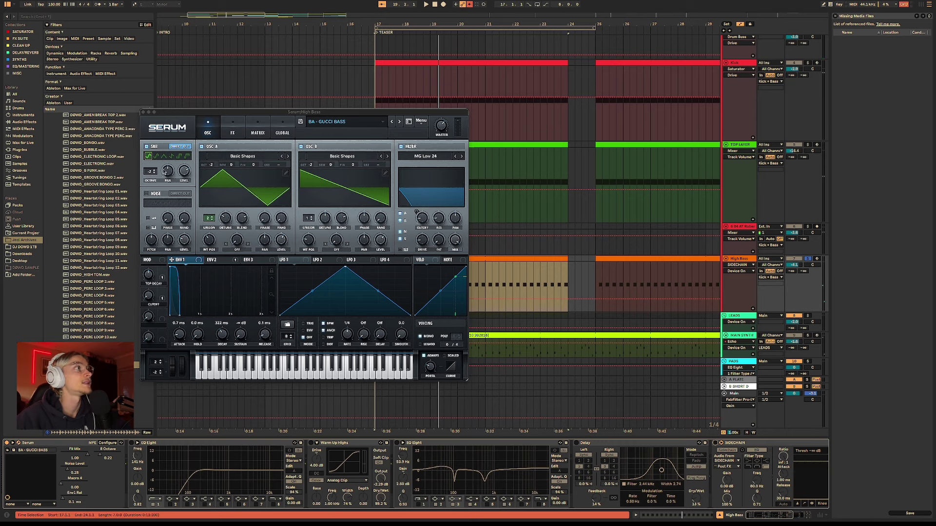
# - Show the first High Bass clip's MIDI notes beside the Serum window and set the sub oscillator level to 75
pyautogui.doubleClick(490, 258)
pyautogui.moveTo(386, 112); pyautogui.dragTo(471, 160)
pyautogui.moveTo(100, 282); pyautogui.dragTo(198, 319)
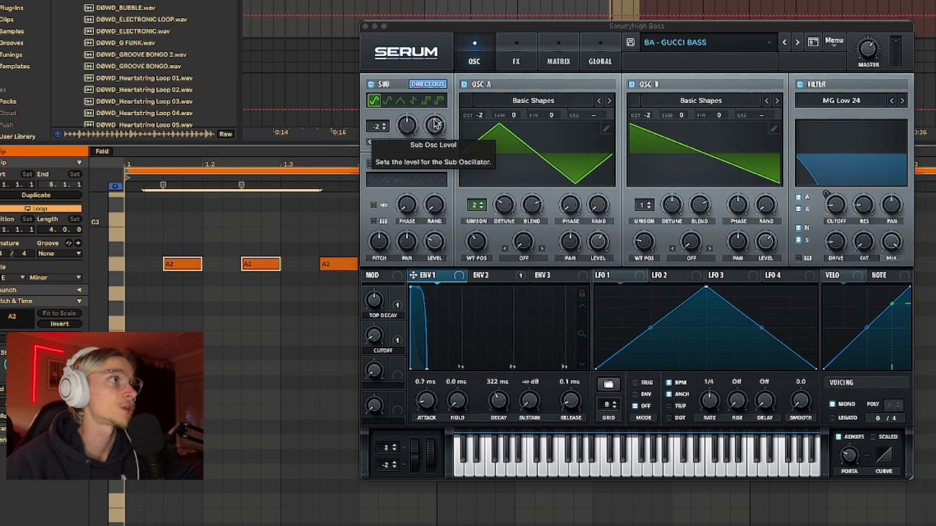
pyautogui.click(271, 219)
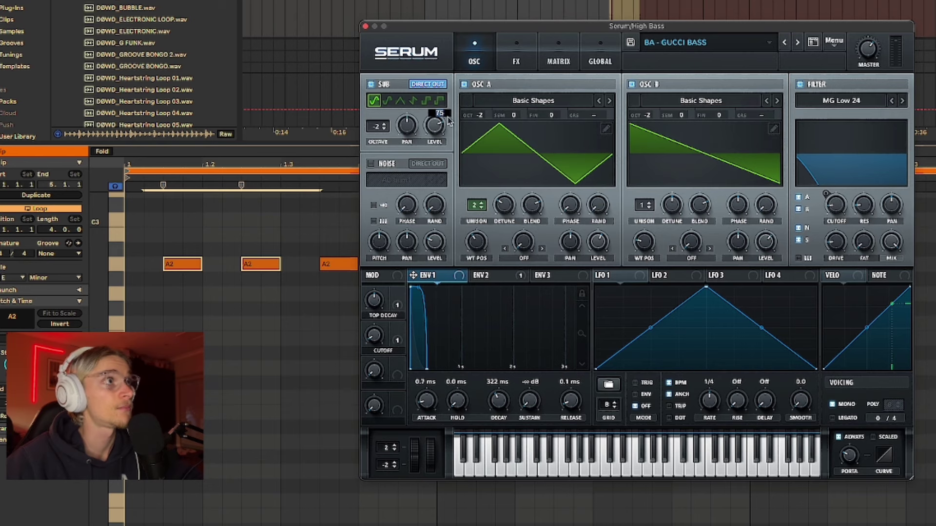
# - Inspect the wavetable choices and unison settings of oscillators A and B, and check the decay of envelope 2
pyautogui.click(517, 102)
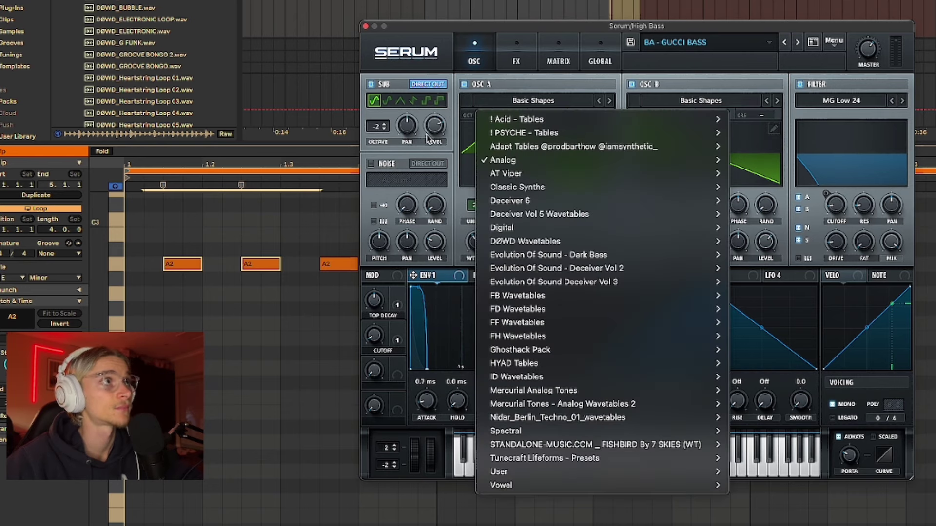
pyautogui.click(437, 173)
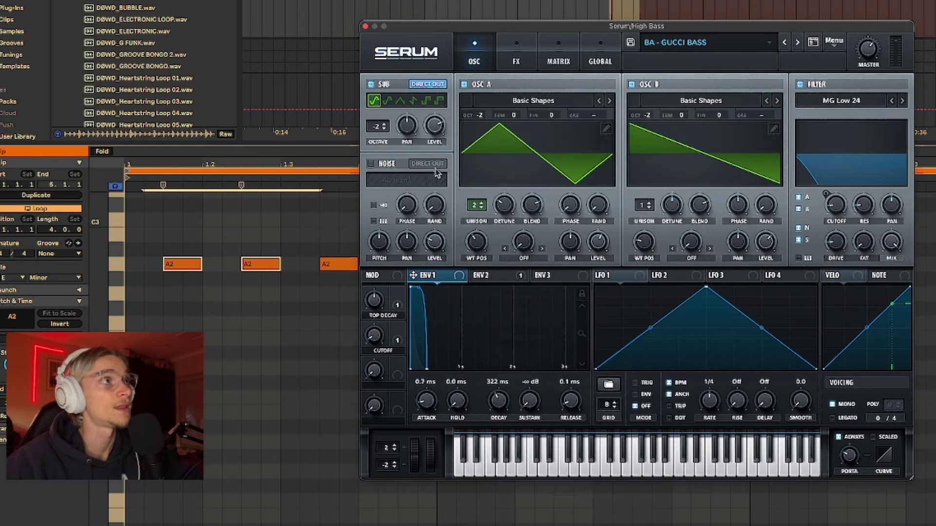
pyautogui.click(482, 242)
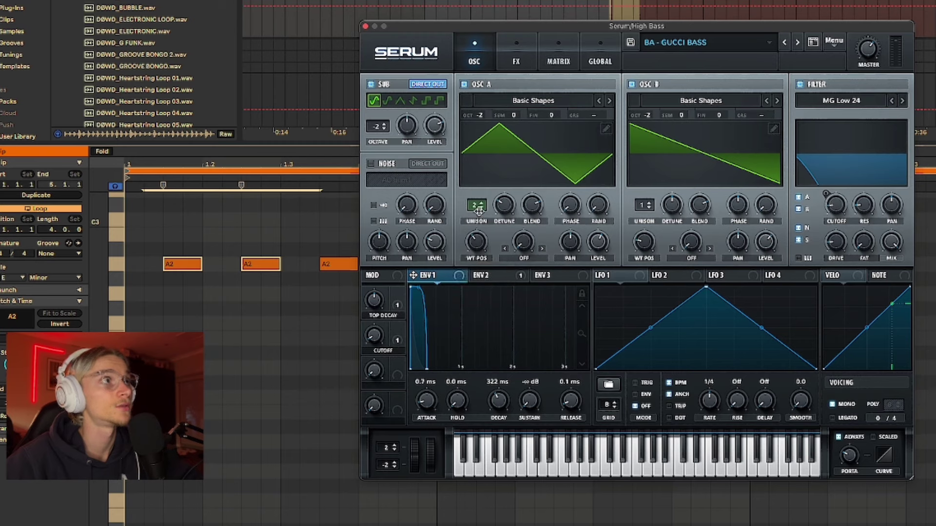
pyautogui.click(505, 202)
pyautogui.click(512, 193)
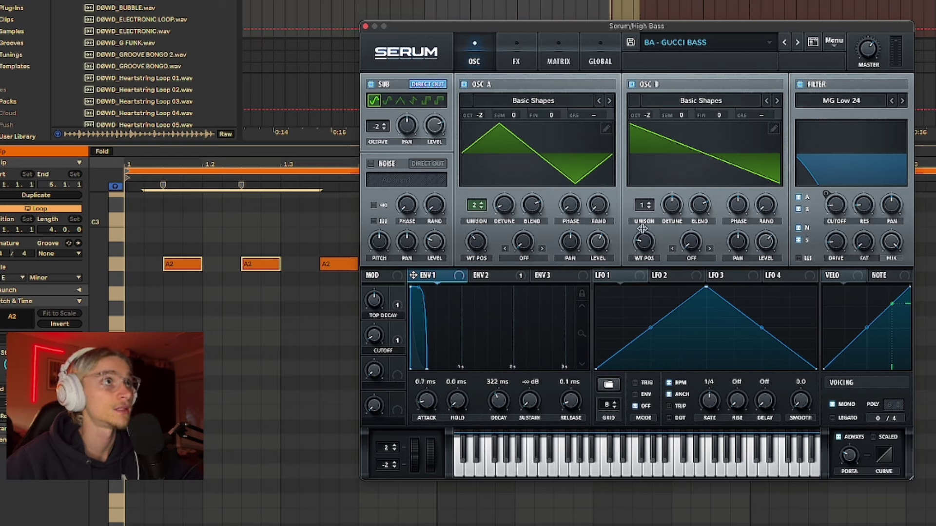
pyautogui.click(671, 136)
pyautogui.click(687, 139)
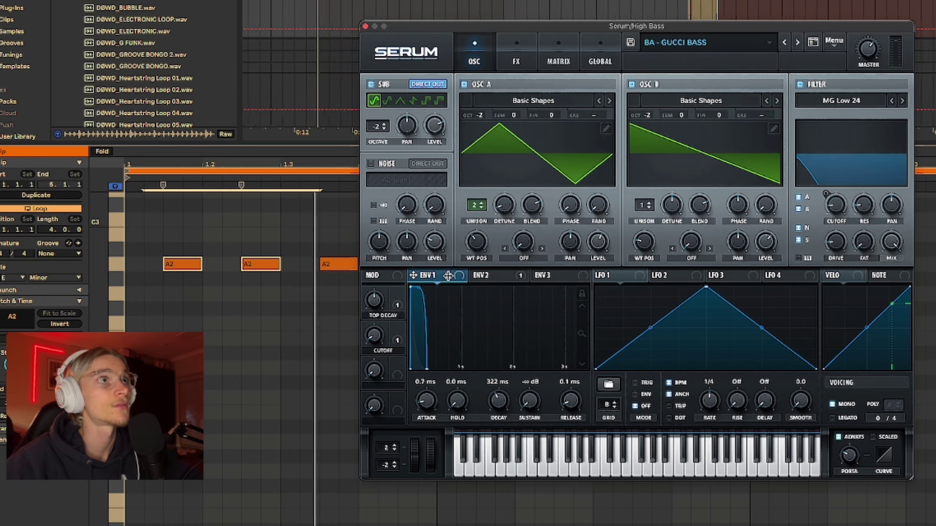
pyautogui.click(489, 275)
pyautogui.moveTo(502, 403); pyautogui.dragTo(501, 404)
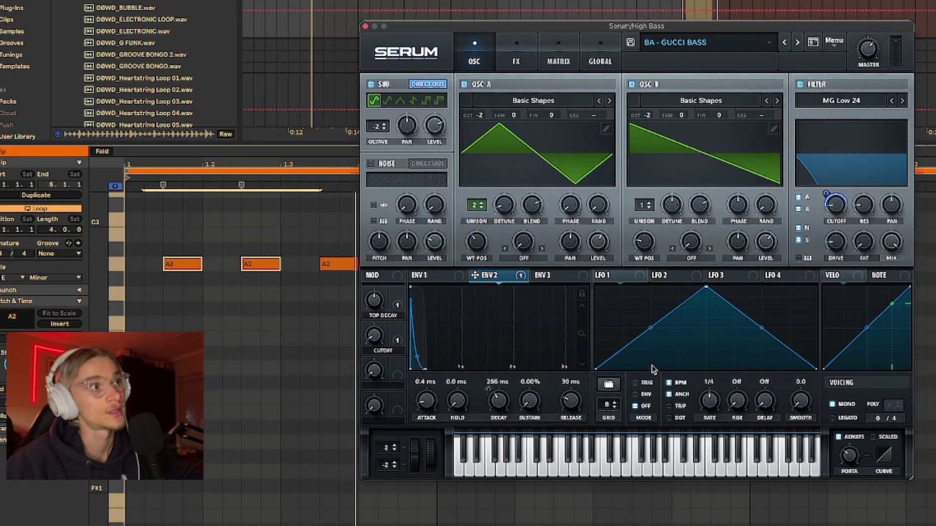
# - Select the clip's second A2 note and set envelope 1's decay to 297 ms and release to 1.2 ms
pyautogui.click(440, 277)
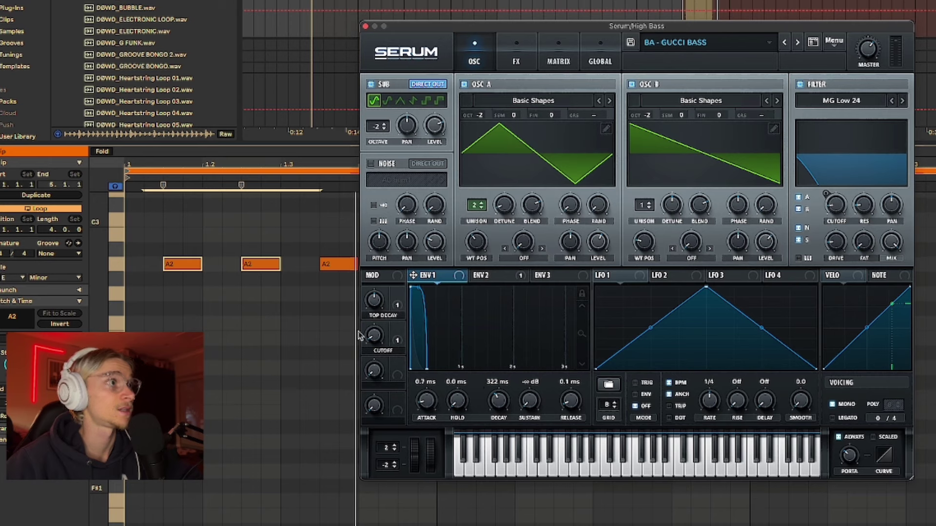
pyautogui.moveTo(287, 250); pyautogui.dragTo(280, 258)
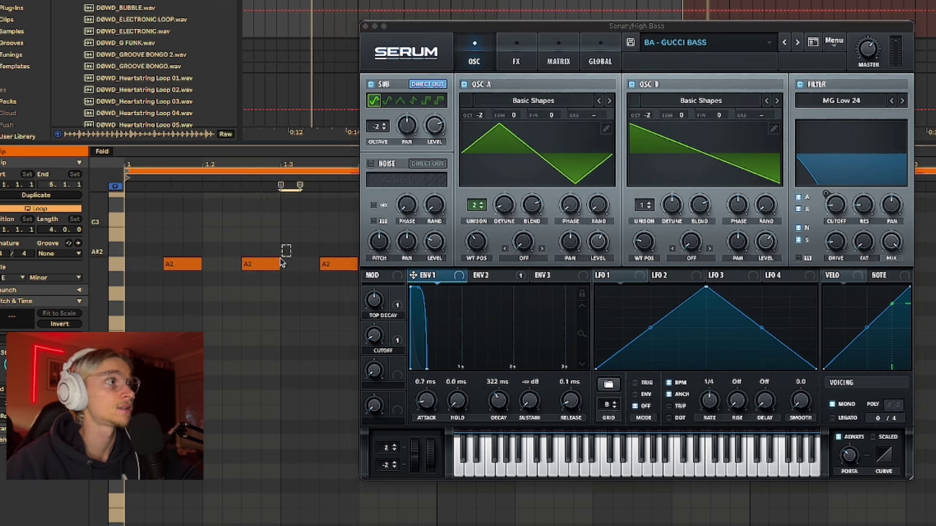
pyautogui.click(275, 264)
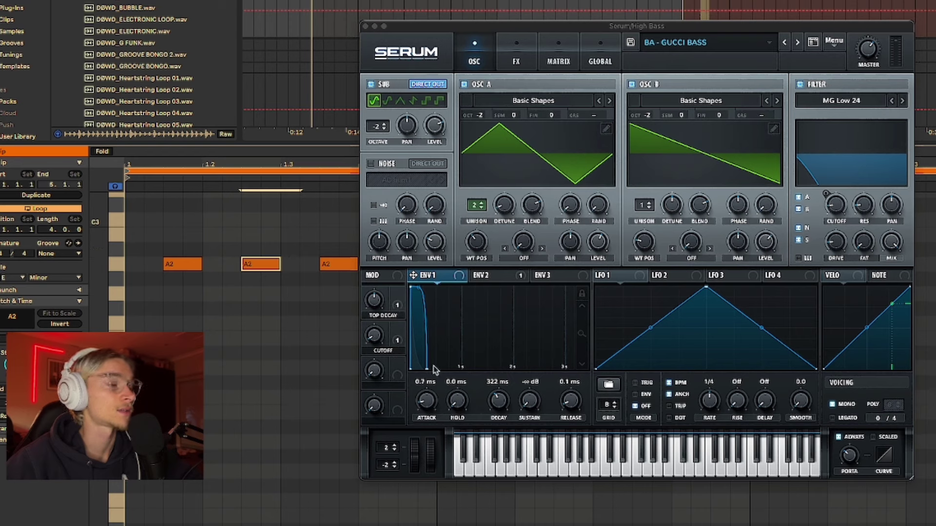
pyautogui.moveTo(498, 400); pyautogui.dragTo(501, 402)
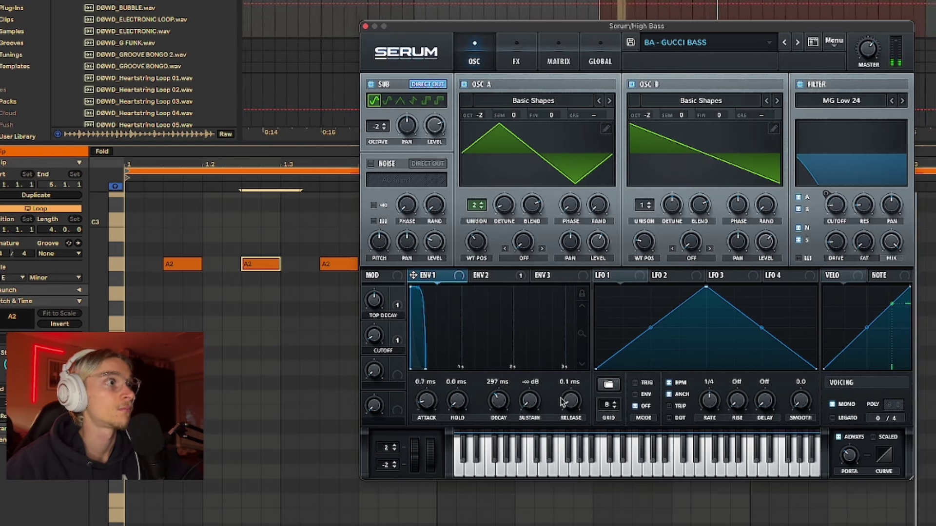
pyautogui.moveTo(569, 399); pyautogui.dragTo(568, 397)
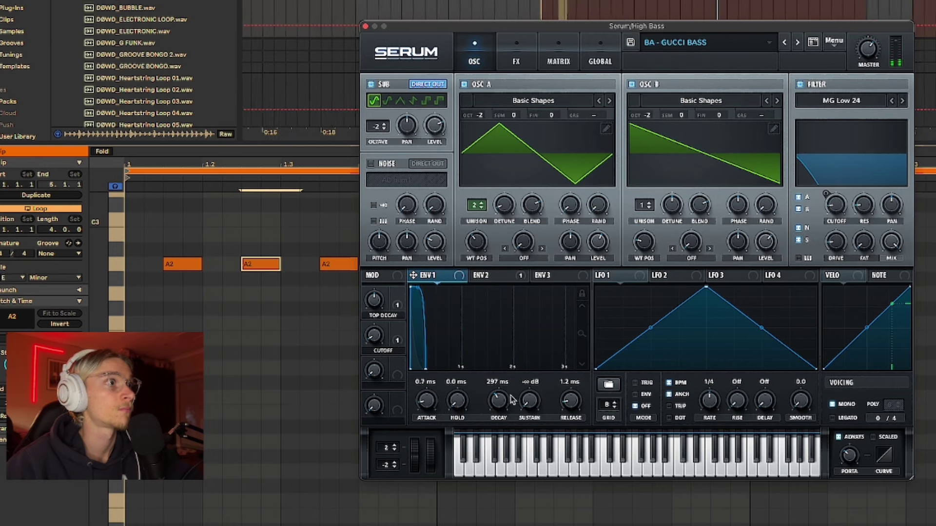
# - Show Serum's effects rack and check the Chorus delay, depth and feedback settings
pyautogui.click(523, 59)
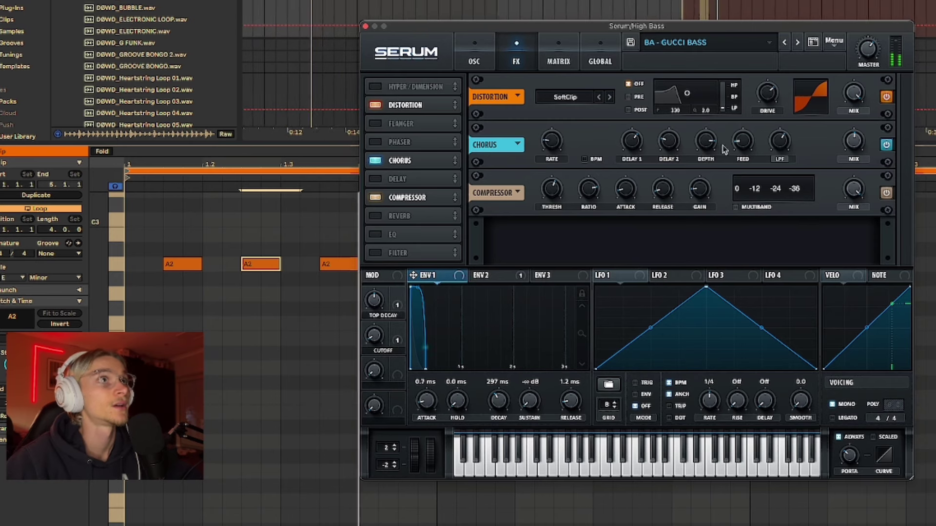
pyautogui.moveTo(640, 140)
pyautogui.mouseDown()
pyautogui.moveTo(629, 183)
pyautogui.moveTo(638, 138)
pyautogui.mouseUp()
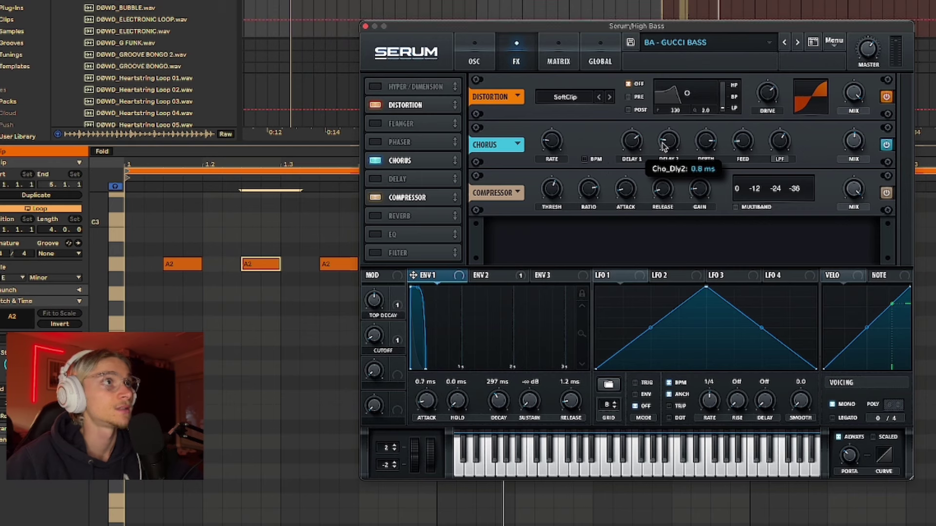
pyautogui.moveTo(710, 145)
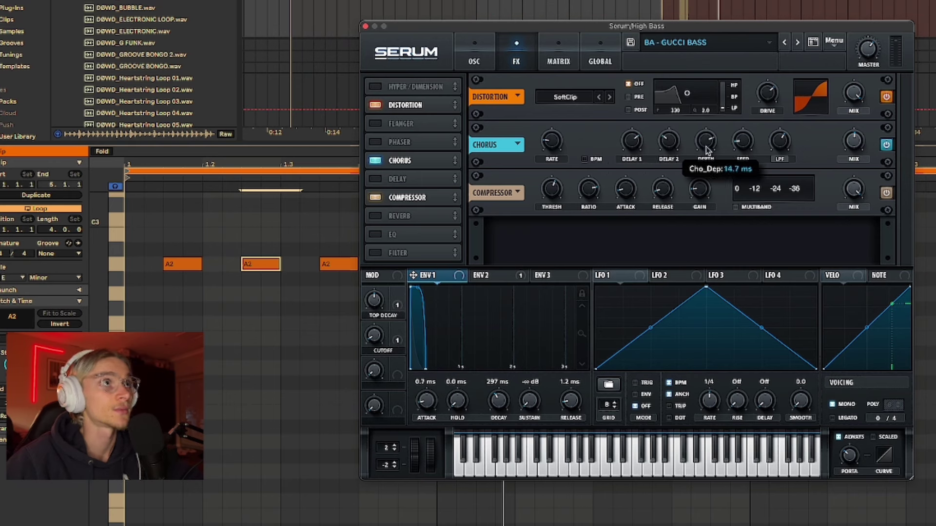
pyautogui.moveTo(742, 142); pyautogui.dragTo(743, 133)
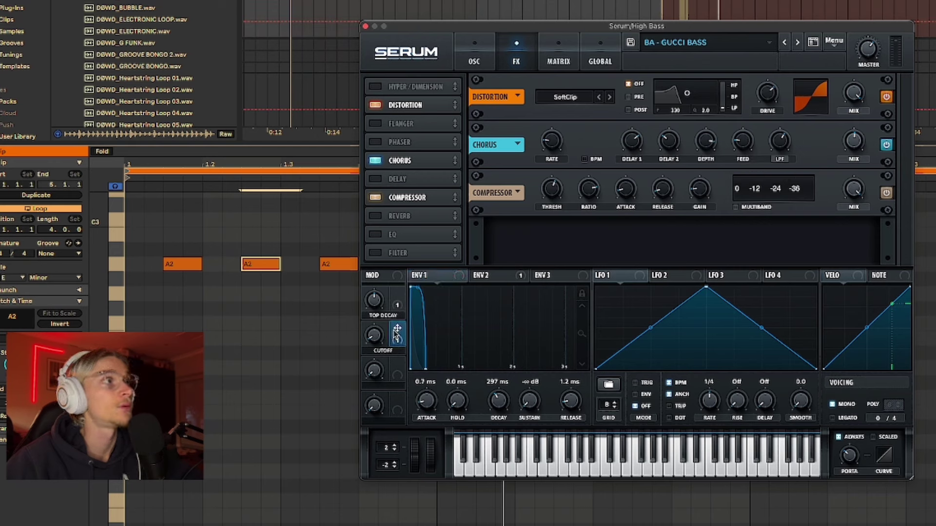
# - Assign Macro 3 to the Chorus depth and feedback, with playback running
pyautogui.moveTo(397, 364); pyautogui.dragTo(700, 144)
pyautogui.press('space')
pyautogui.moveTo(398, 364); pyautogui.dragTo(741, 141)
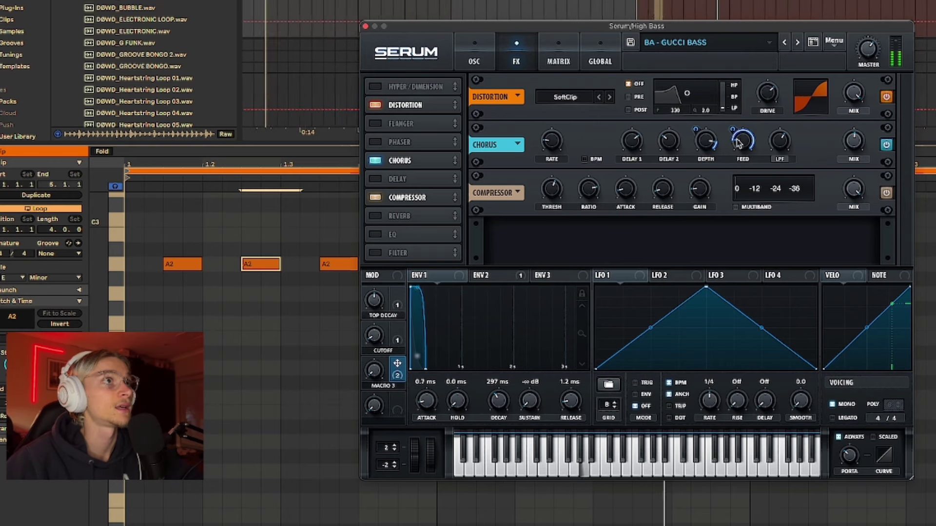
# - Rename Macro 3 as BREAK FX and look at the Compressor's threshold in Serum
pyautogui.doubleClick(382, 386)
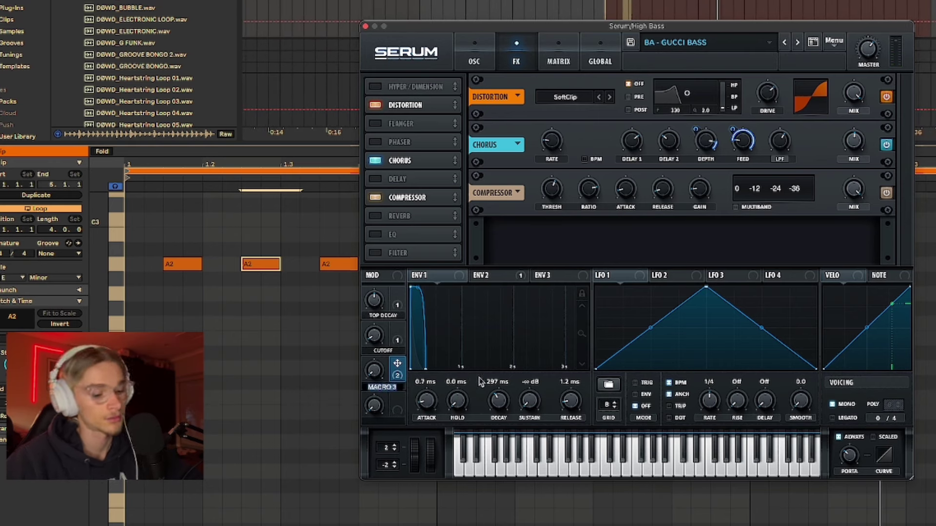
pyautogui.write('BREAK')
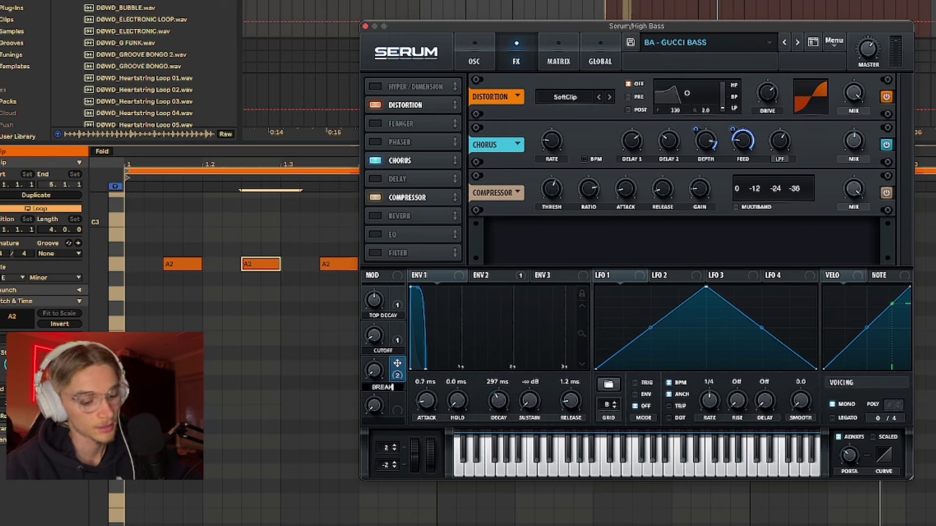
pyautogui.write(' FX')
pyautogui.press('Return')
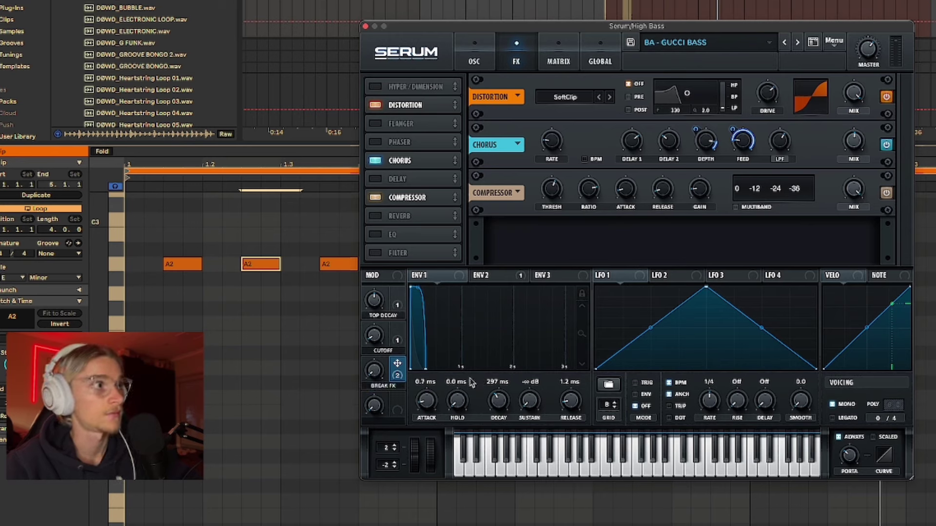
pyautogui.press('space')
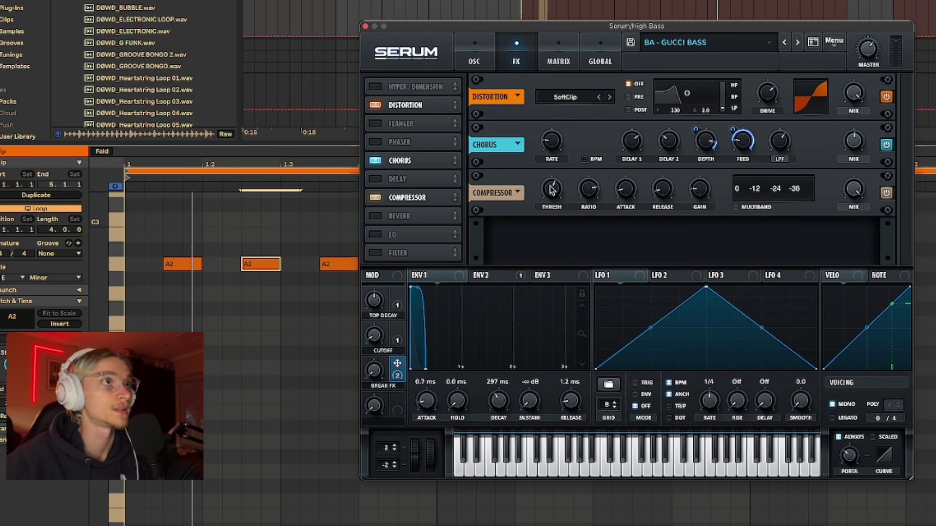
pyautogui.moveTo(551, 195)
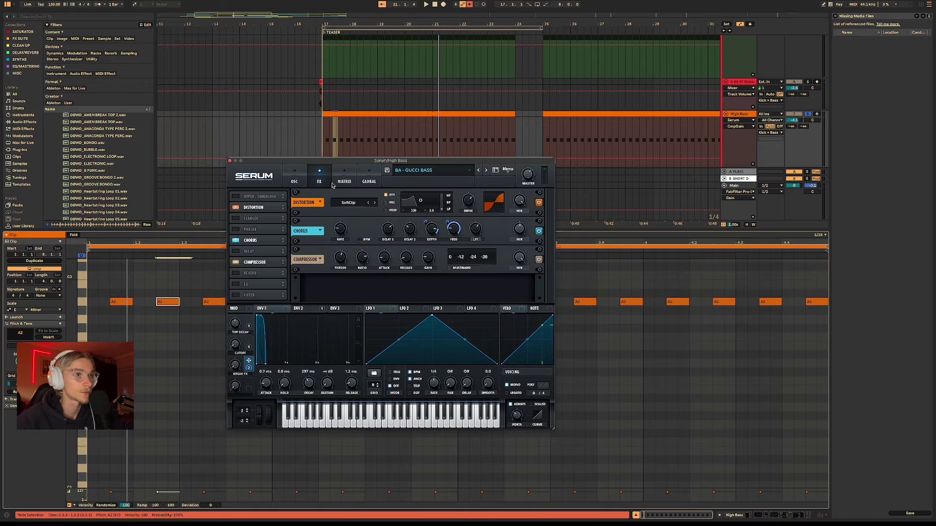
# - Return to the High Bass device chain, check Soft Clip on Warm Up Highs and switch the EQ Eight back on
pyautogui.hscroll(-5, 438, 98)
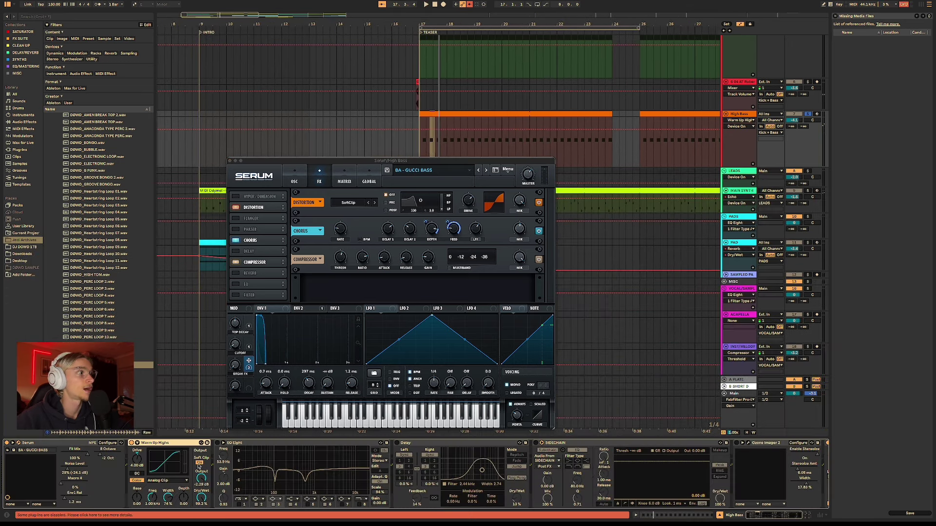
pyautogui.click(199, 463)
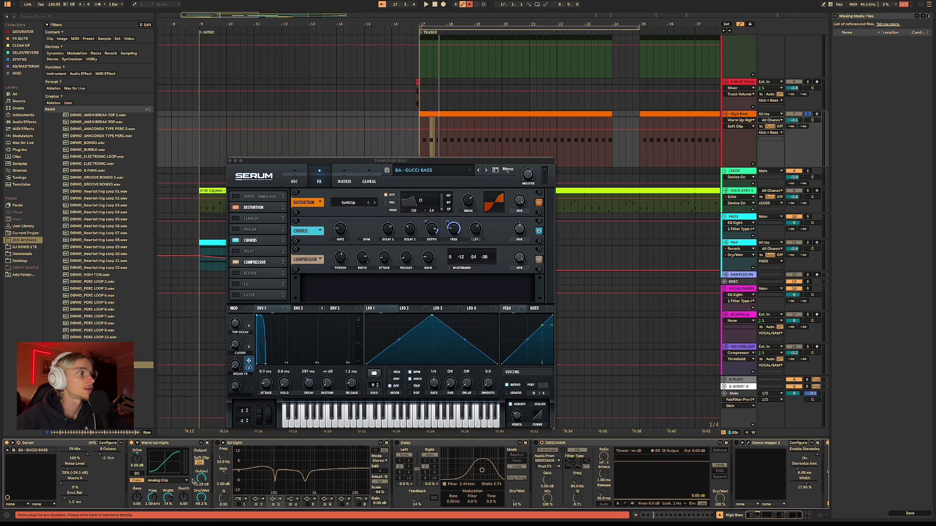
pyautogui.click(239, 446)
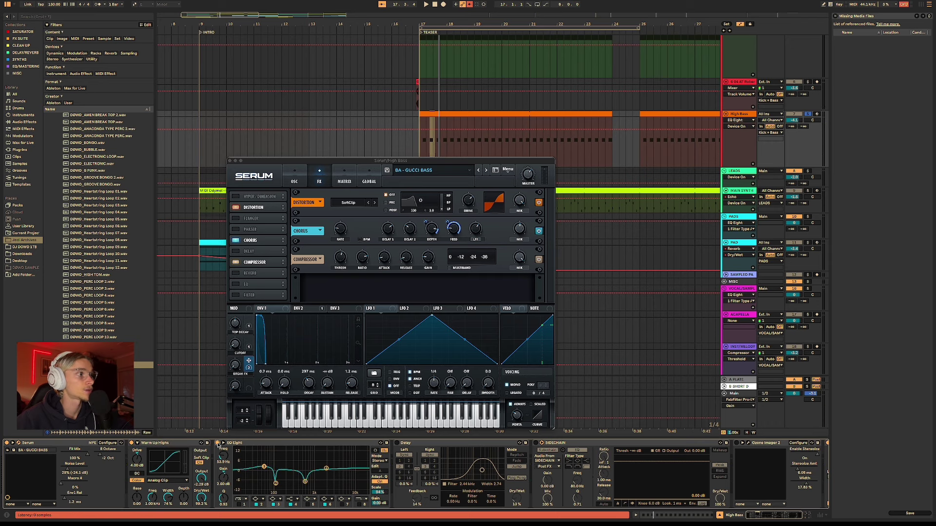
# - Deepen the EQ Eight's low cut band near 100 Hz while starting and stopping playback to compare
pyautogui.press('space')
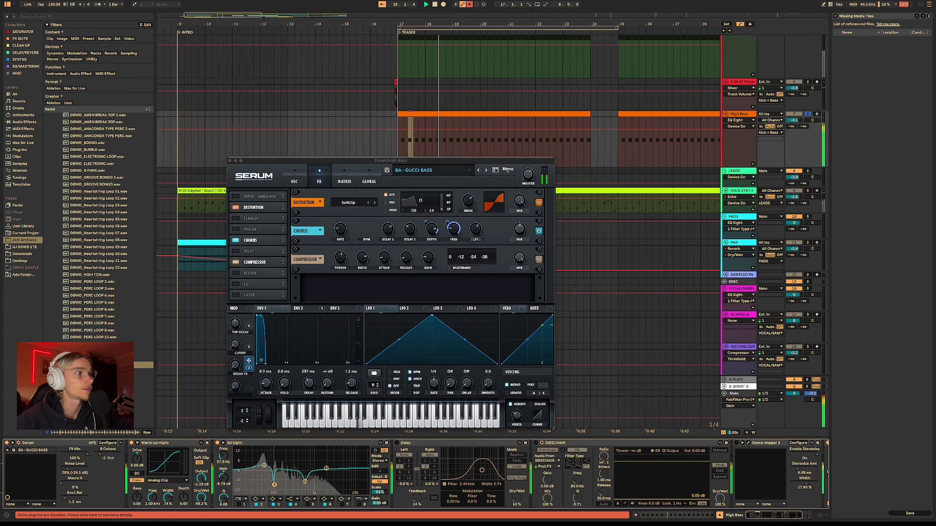
pyautogui.moveTo(276, 483); pyautogui.dragTo(273, 486)
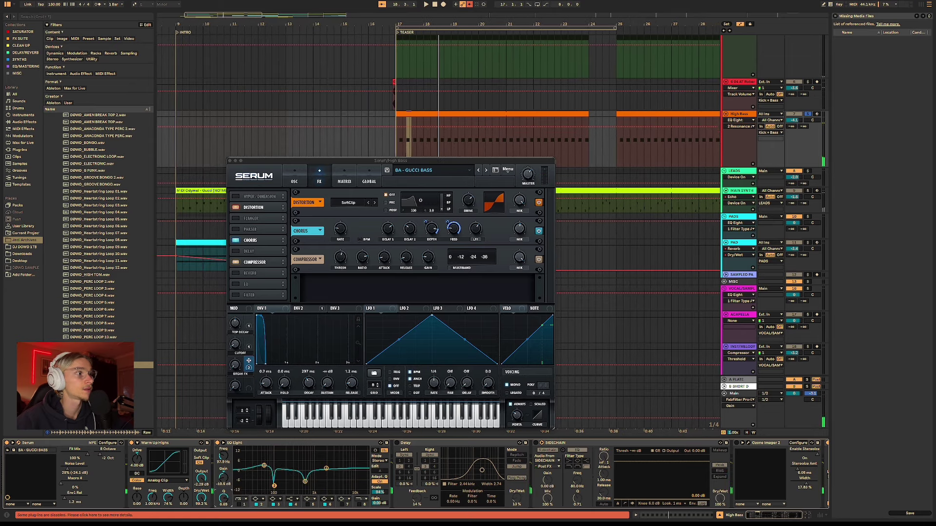
pyautogui.press('space')
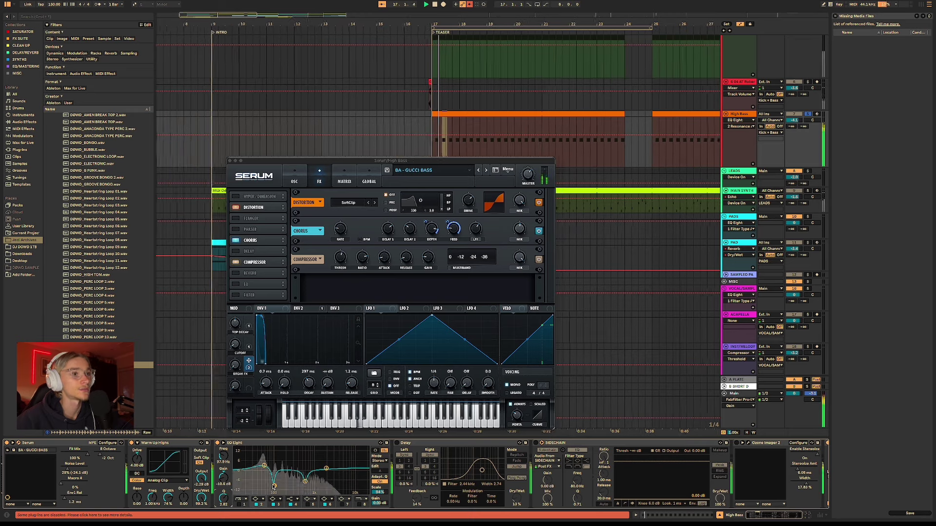
pyautogui.moveTo(274, 486)
pyautogui.mouseDown()
pyautogui.moveTo(274, 471)
pyautogui.moveTo(273, 492)
pyautogui.mouseUp()
pyautogui.press('space')
pyautogui.press('space')
pyautogui.press('space')
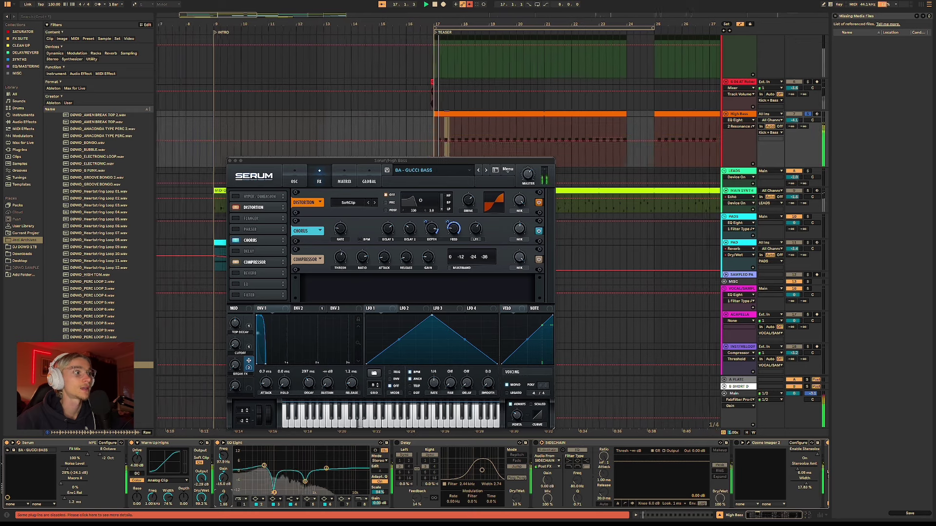
# - Fine-tune the EQ Eight's two dips during playback, setting the upper one to 512 Hz at about -11.8 dB
pyautogui.moveTo(274, 491); pyautogui.dragTo(305, 487)
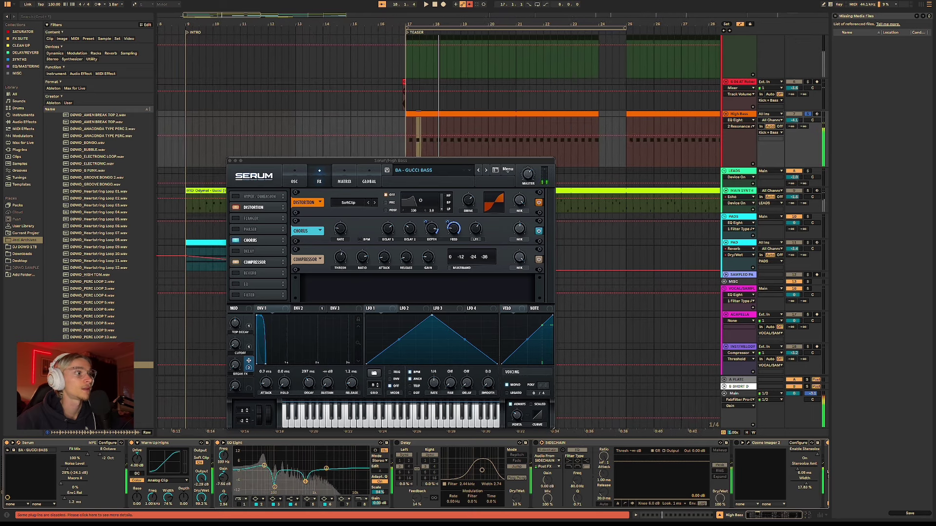
pyautogui.press('space')
pyautogui.press('space')
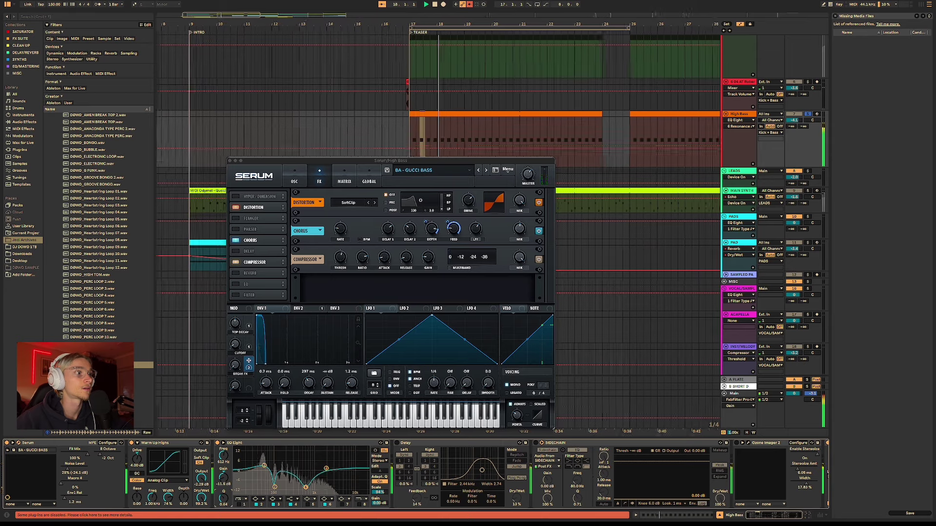
pyautogui.moveTo(306, 487); pyautogui.dragTo(306, 458)
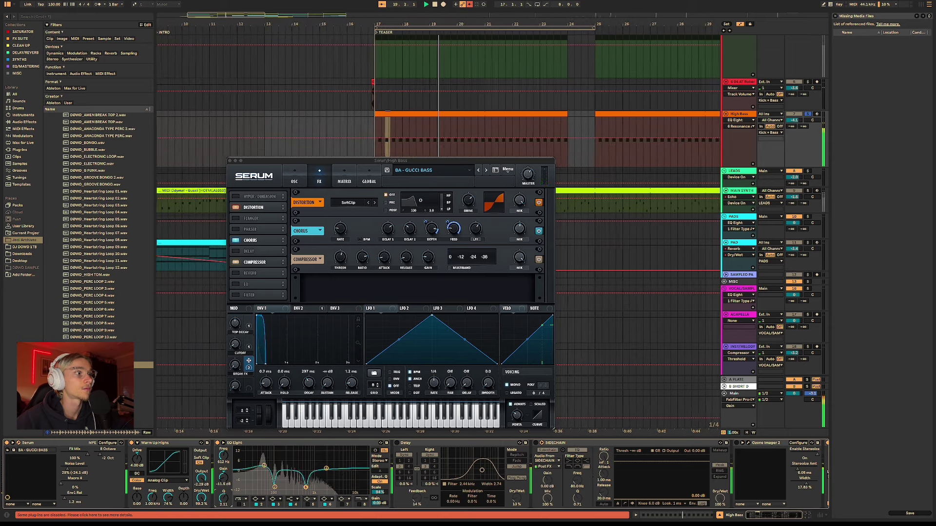
pyautogui.press('space')
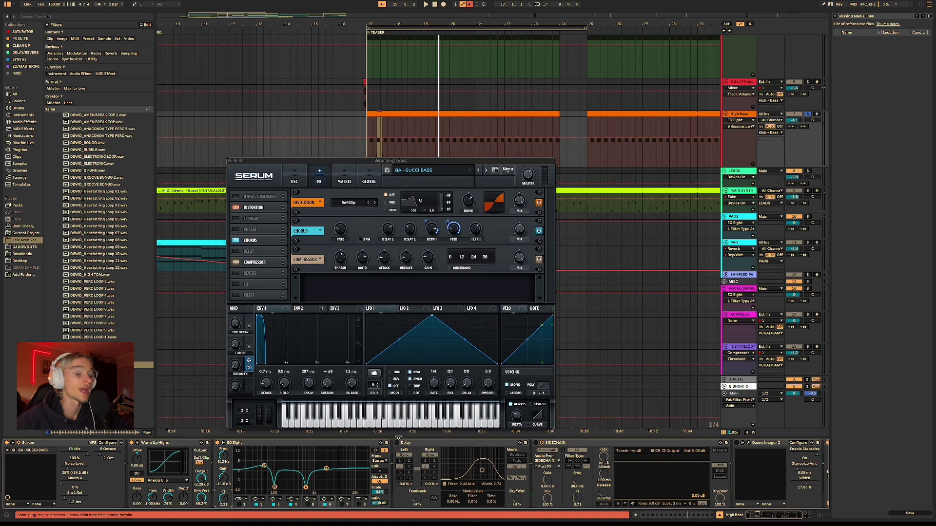
# - Switch the High Bass track's Delay back on and adjust its feedback and dry/wet mix during playback
pyautogui.click(396, 443)
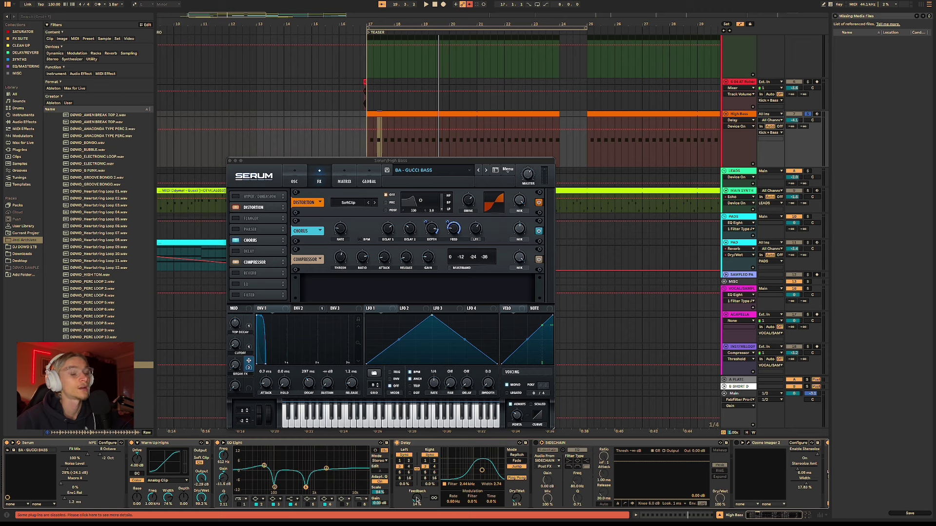
pyautogui.moveTo(417, 501); pyautogui.dragTo(417, 503)
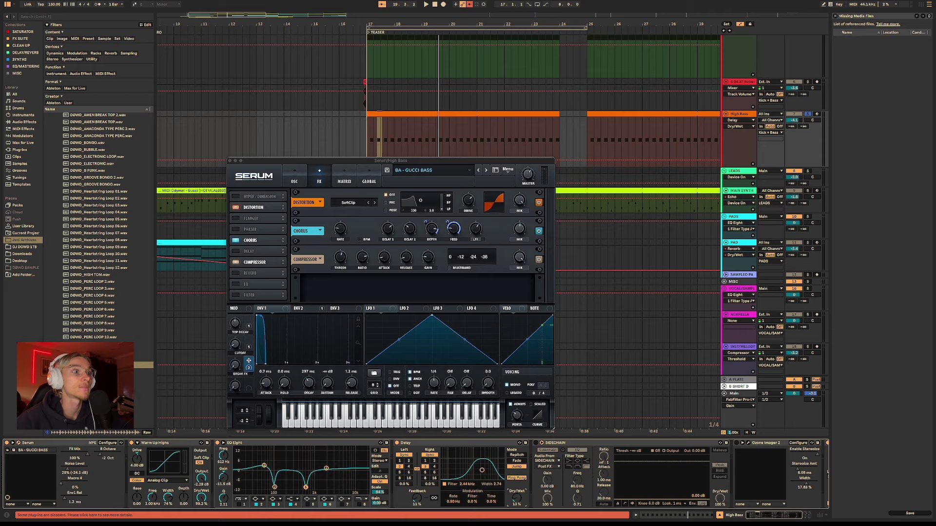
pyautogui.press('space')
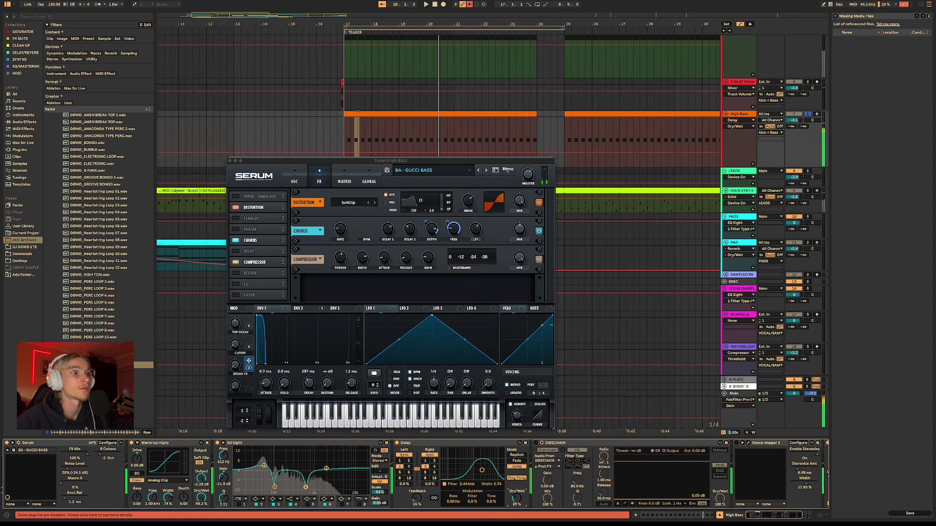
# - Set the Delay's filter to about 3.11 kHz with width 3.63 and its dry/wet to 17%, comparing during playback
pyautogui.moveTo(519, 499); pyautogui.dragTo(519, 508)
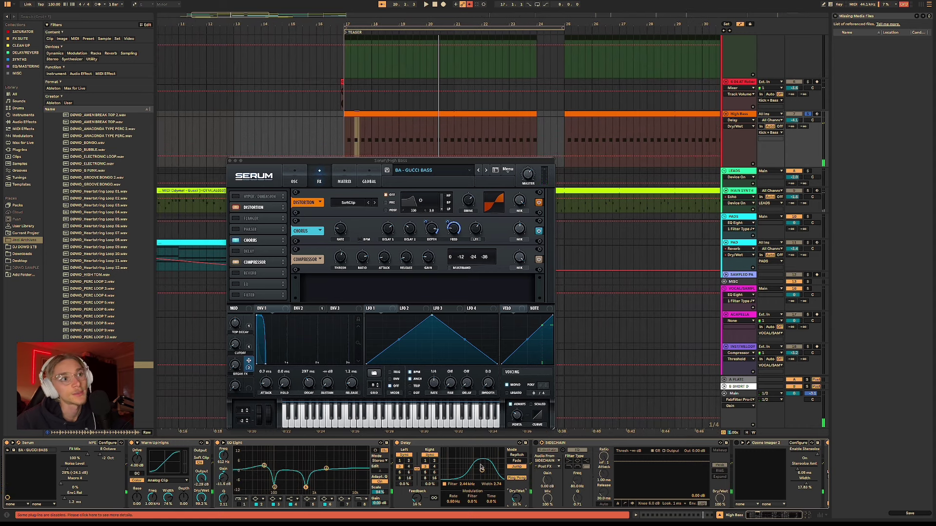
pyautogui.moveTo(480, 469)
pyautogui.mouseDown()
pyautogui.moveTo(469, 466)
pyautogui.moveTo(485, 470)
pyautogui.mouseUp()
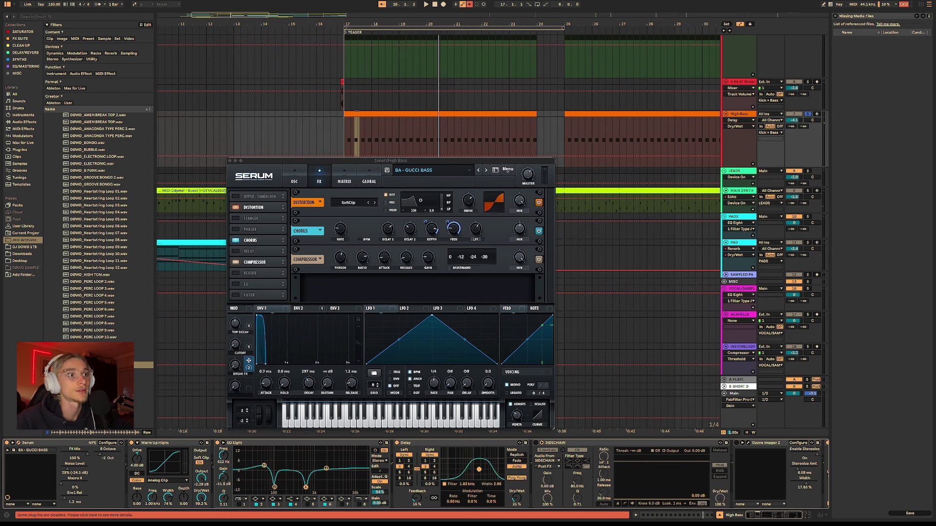
pyautogui.moveTo(464, 466); pyautogui.dragTo(482, 474)
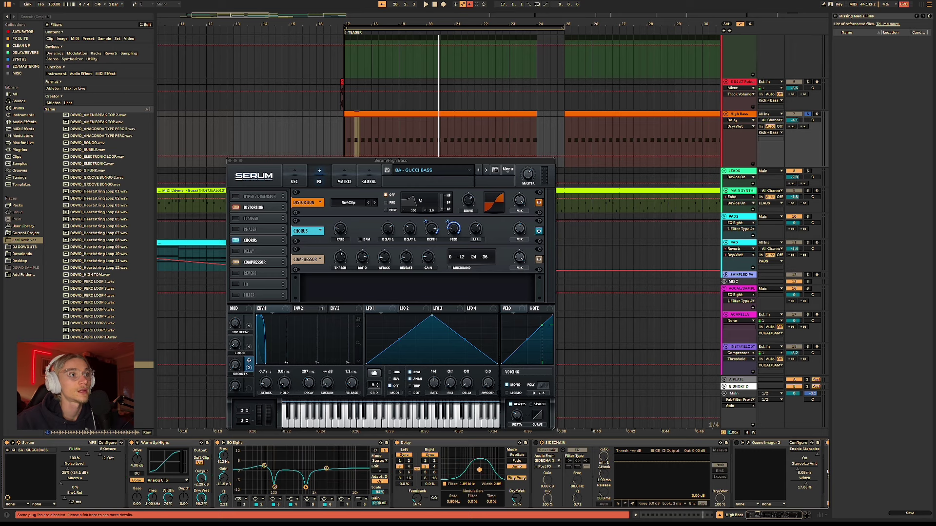
pyautogui.press('space')
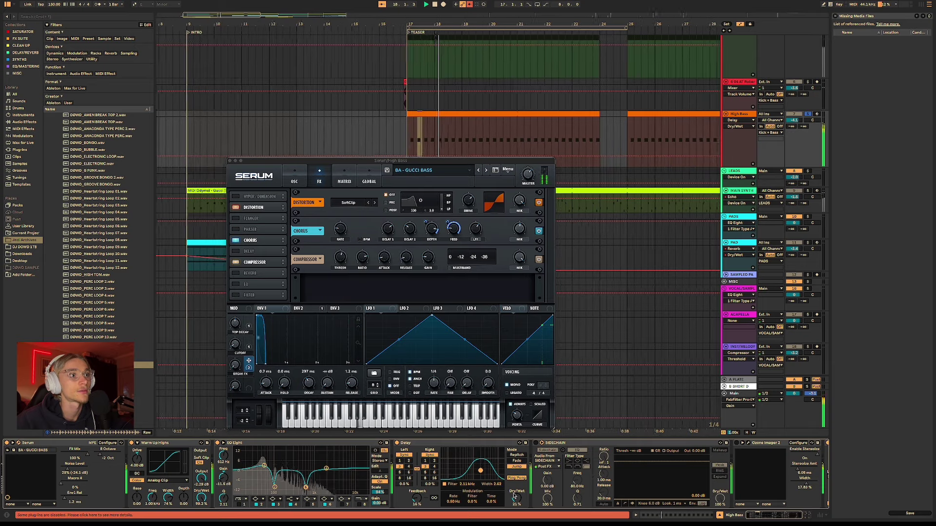
pyautogui.moveTo(514, 495); pyautogui.dragTo(513, 499)
# - Switch on the High Bass SIDECHAIN compressor and adjust the gain of the first Limiter at the chain's end
pyautogui.click(536, 443)
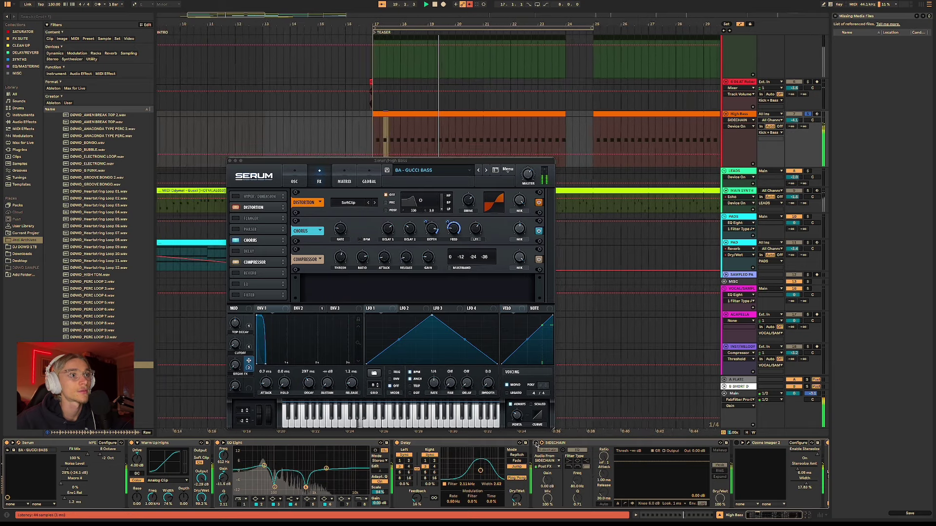
pyautogui.hscroll(5, 768, 507)
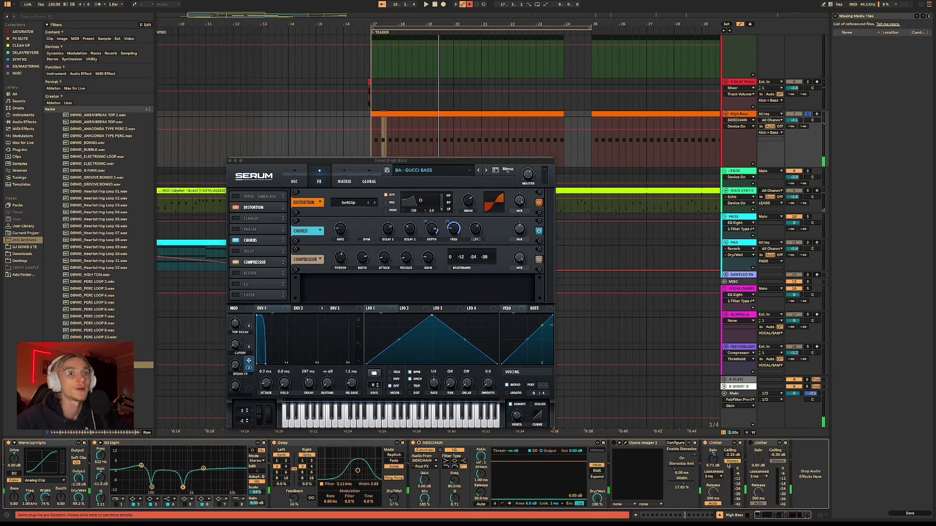
pyautogui.press('space')
pyautogui.moveTo(713, 459); pyautogui.dragTo(712, 464)
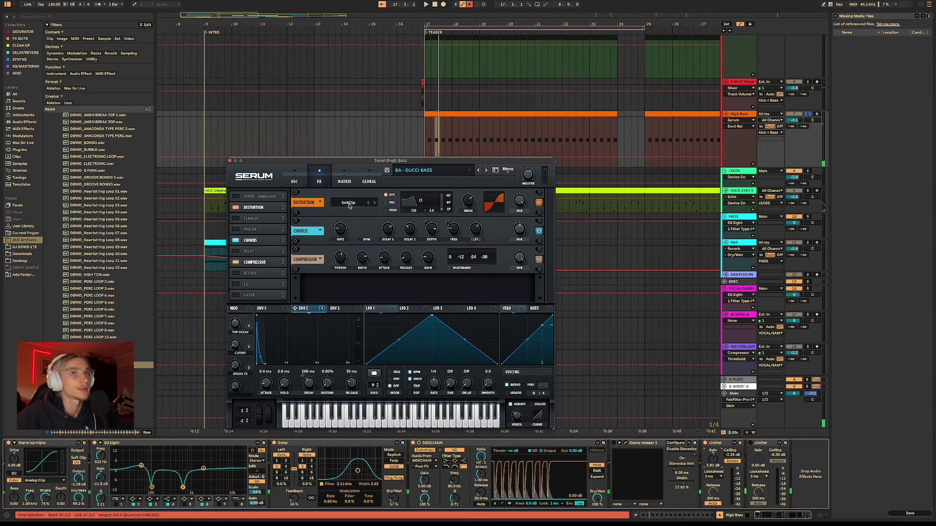
# - Close the Serum window, take the High Bass out of solo and play the kick, top layer and bass together
pyautogui.click(230, 160)
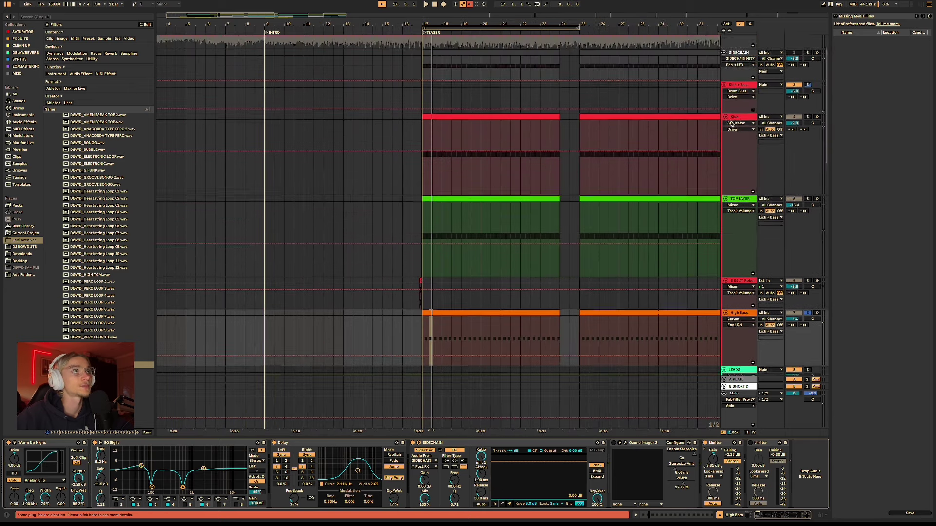
pyautogui.scroll(2, 731, 123)
pyautogui.click(807, 122)
pyautogui.press('space')
pyautogui.scroll(-4, 626, 184)
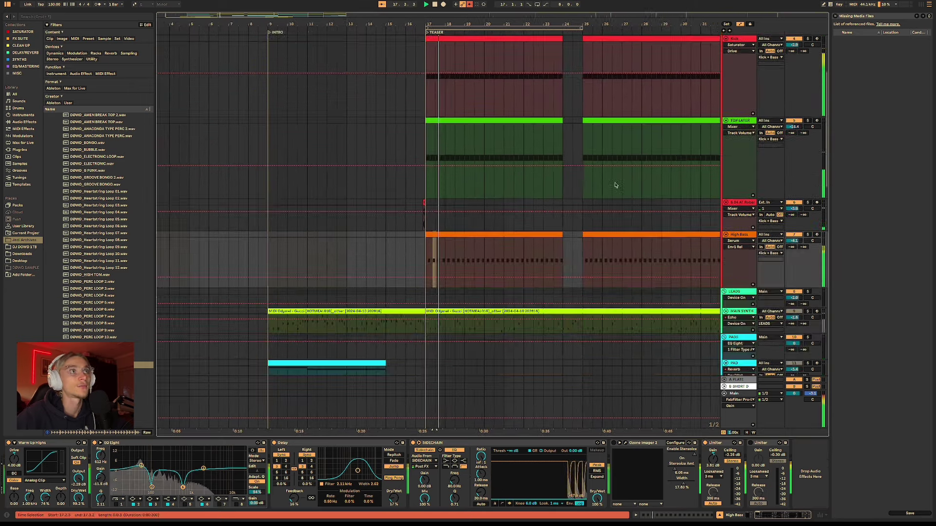
pyautogui.press('space')
# - Select the short kick sample clip just before the TEASER marker and play the Kick + Bass group from there
pyautogui.click(401, 235)
pyautogui.scroll(4, 409, 229)
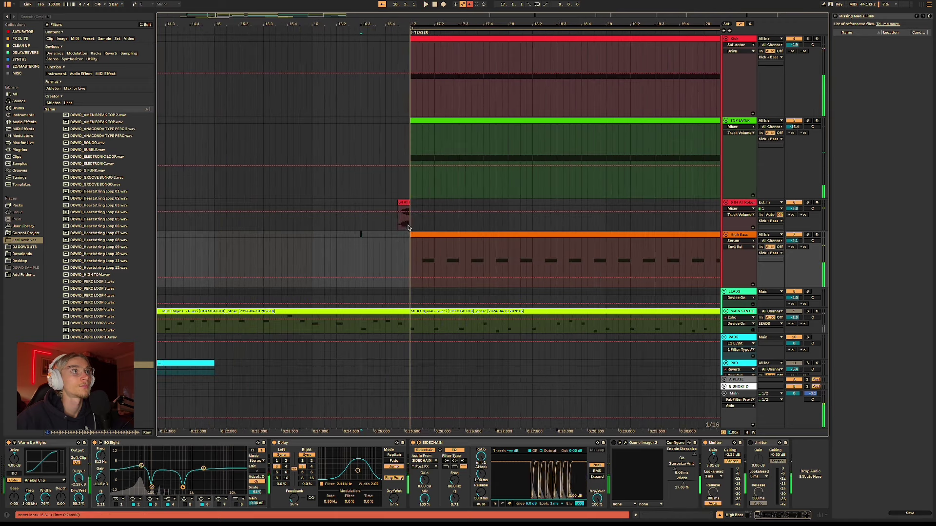
pyautogui.click(393, 225)
pyautogui.scroll(3, 409, 234)
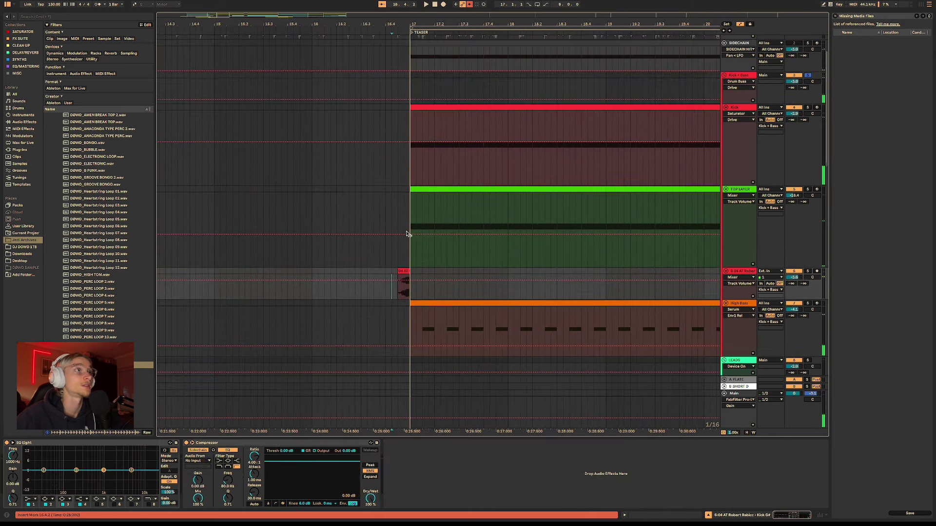
pyautogui.click(742, 76)
pyautogui.click(403, 272)
pyautogui.press('space')
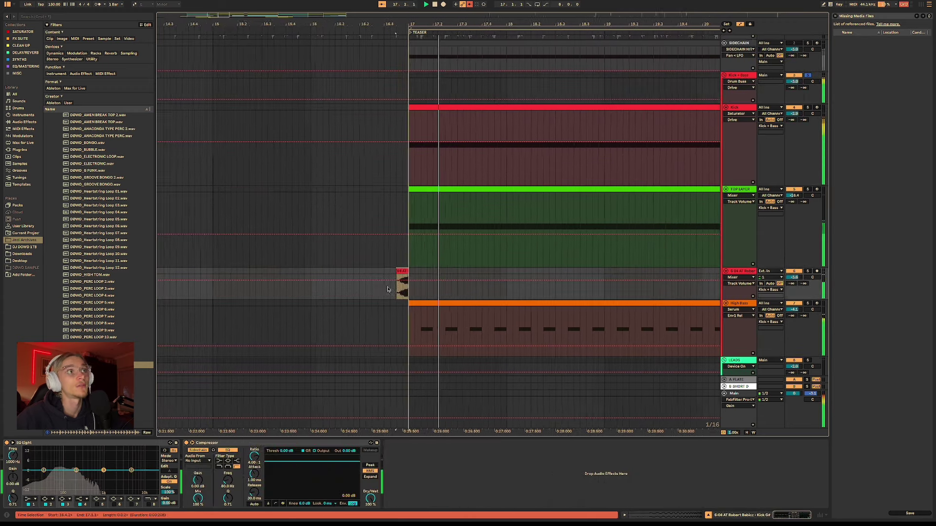
# - Listen to the teaser with the other tracks and select the PAD clip in the BREAK section
pyautogui.moveTo(933, 195)
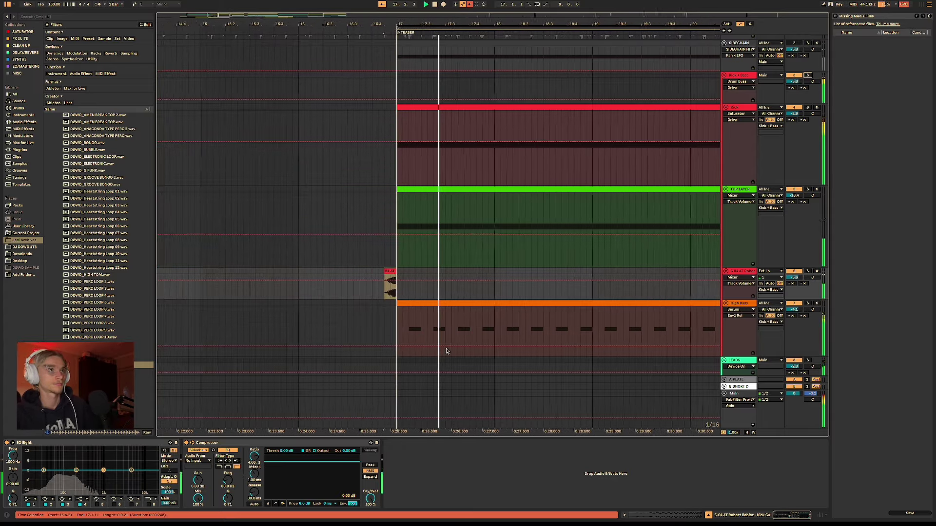
pyautogui.scroll(-5, 446, 317)
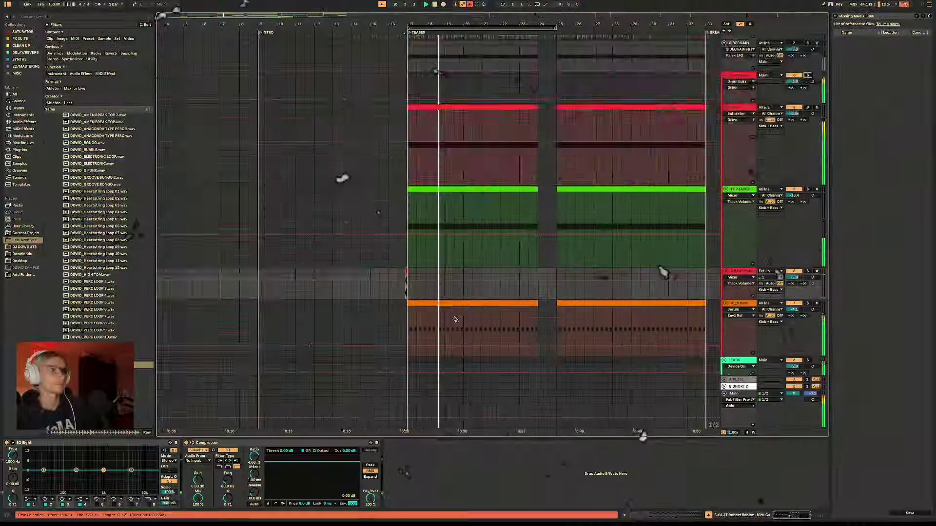
pyautogui.scroll(-3, 467, 312)
pyautogui.scroll(-2, 475, 310)
pyautogui.scroll(-2, 488, 310)
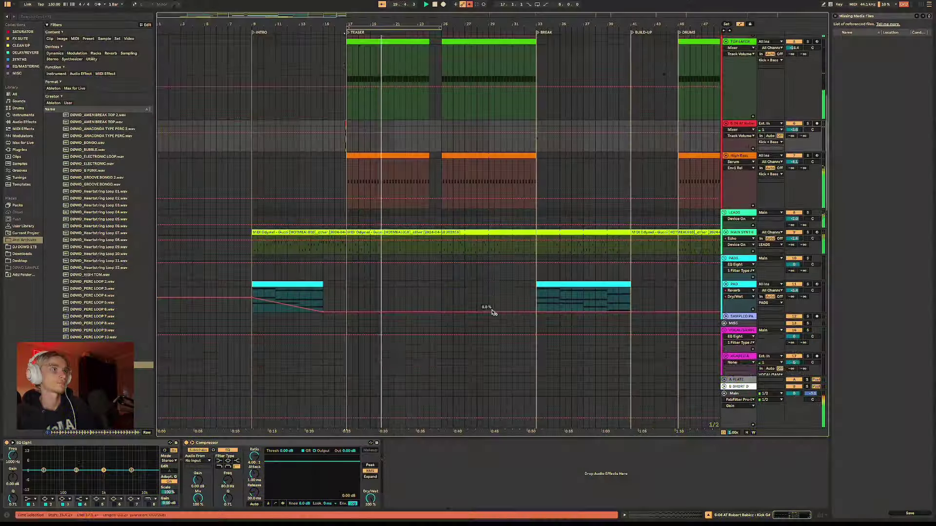
pyautogui.scroll(4, 506, 311)
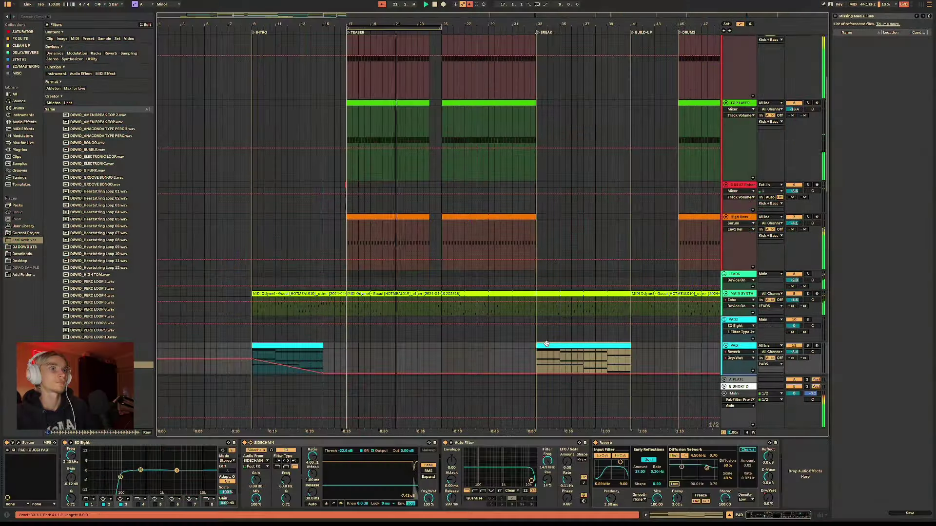